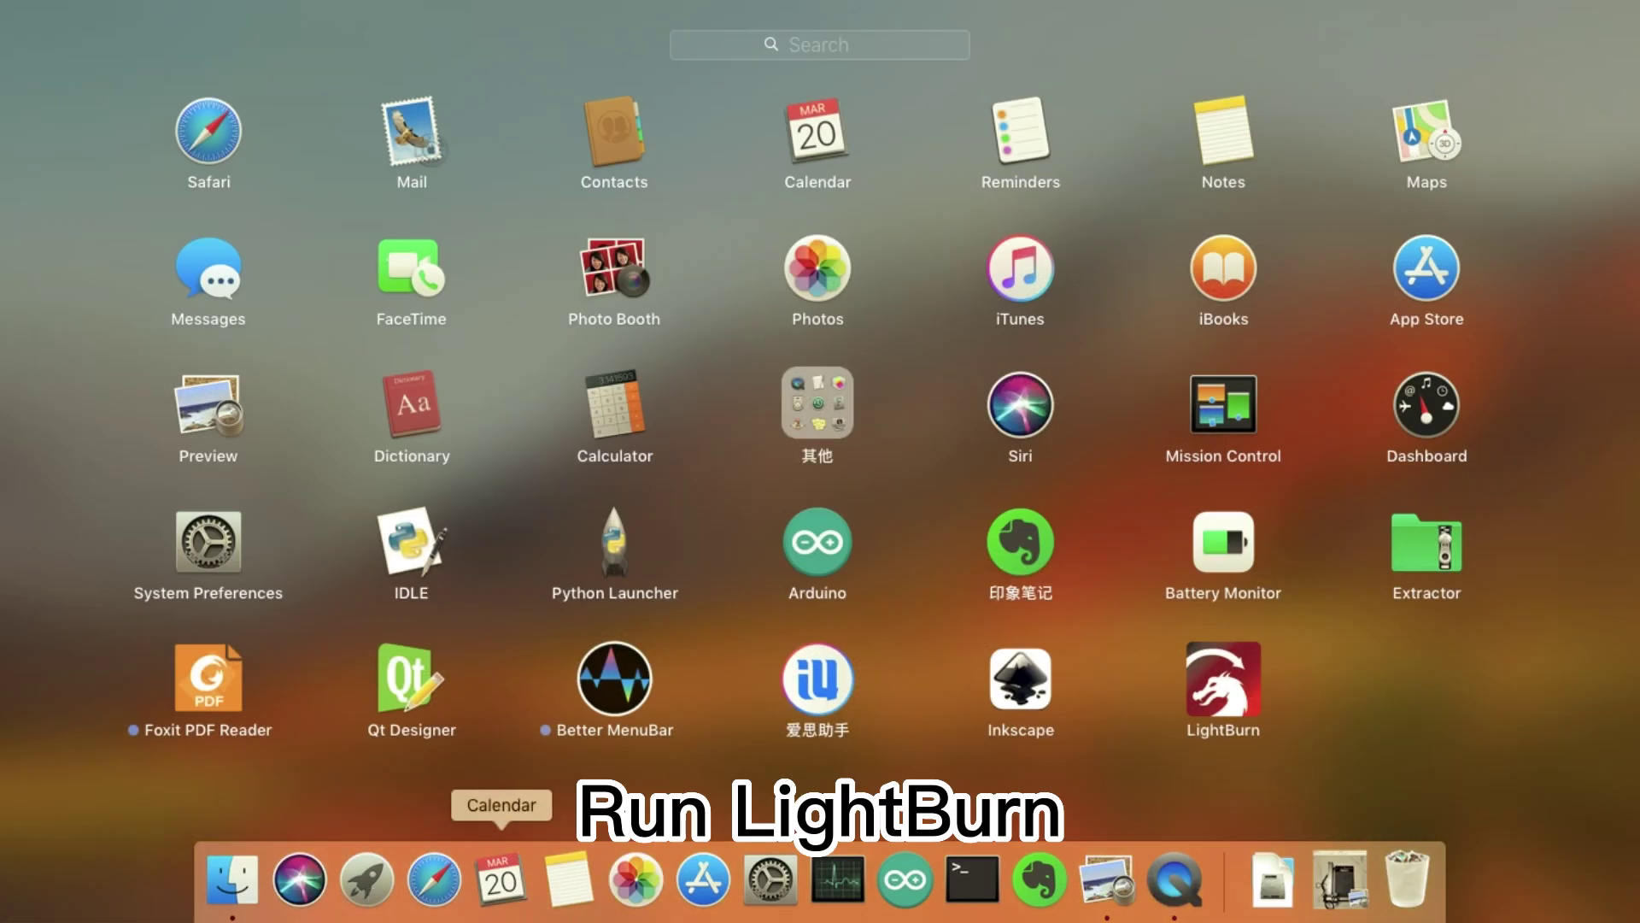
Step: Start LightBurn from Launchpad so the empty Devices dialog appears
left_click(1235, 684)
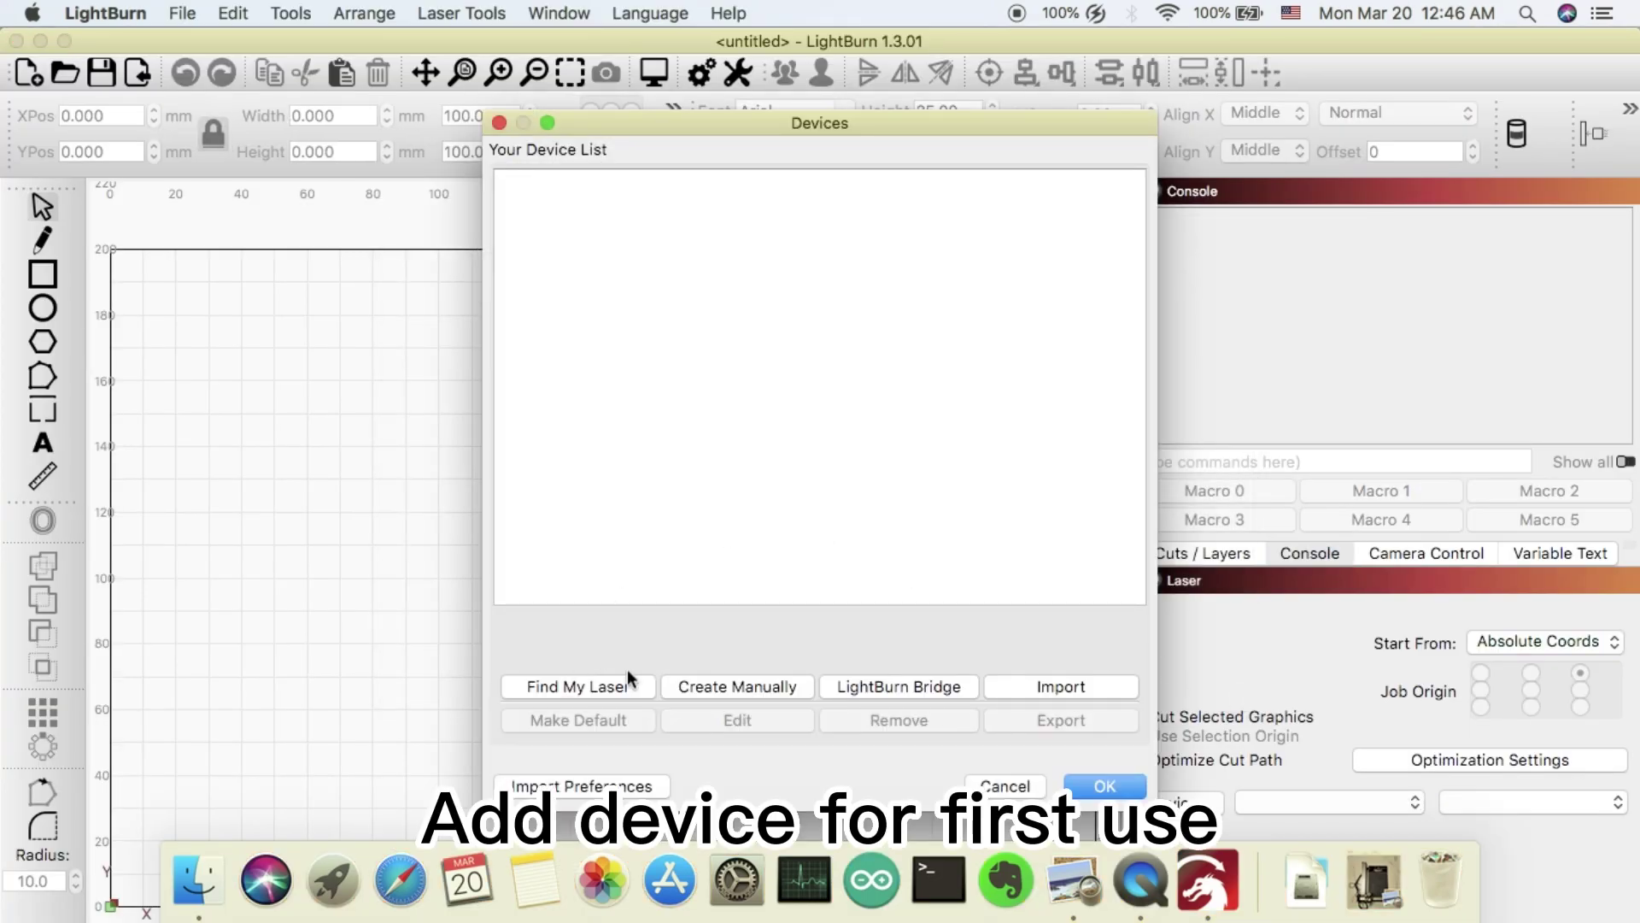
Step: Scan for the USB-connected laser and add the detected GRBL device
left_click(586, 686)
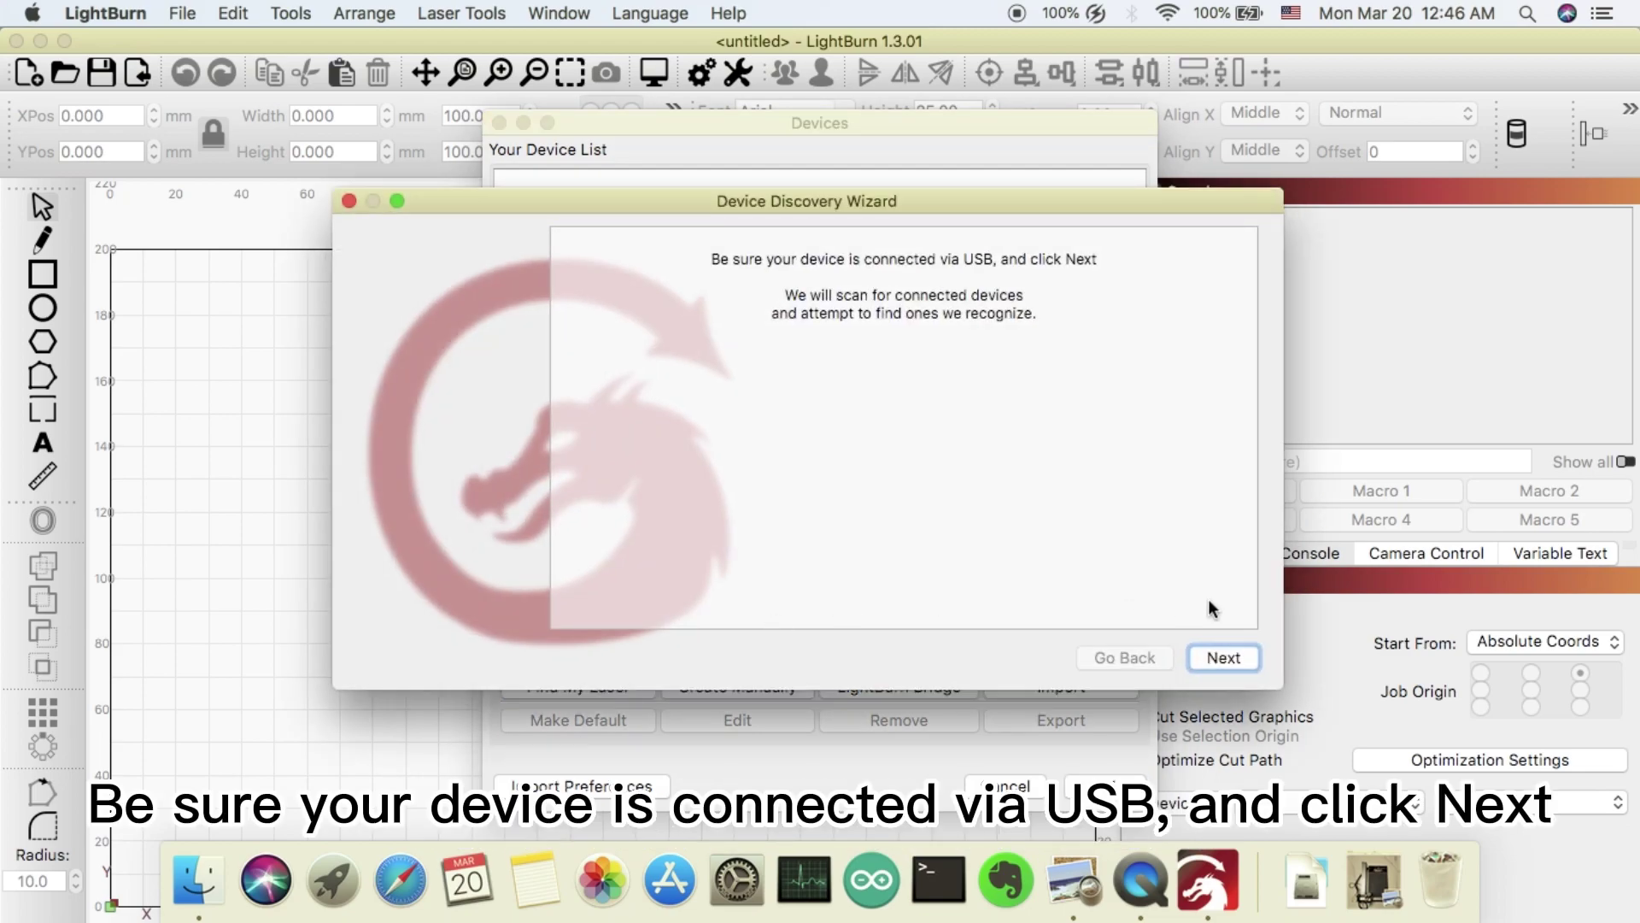
left_click(1239, 660)
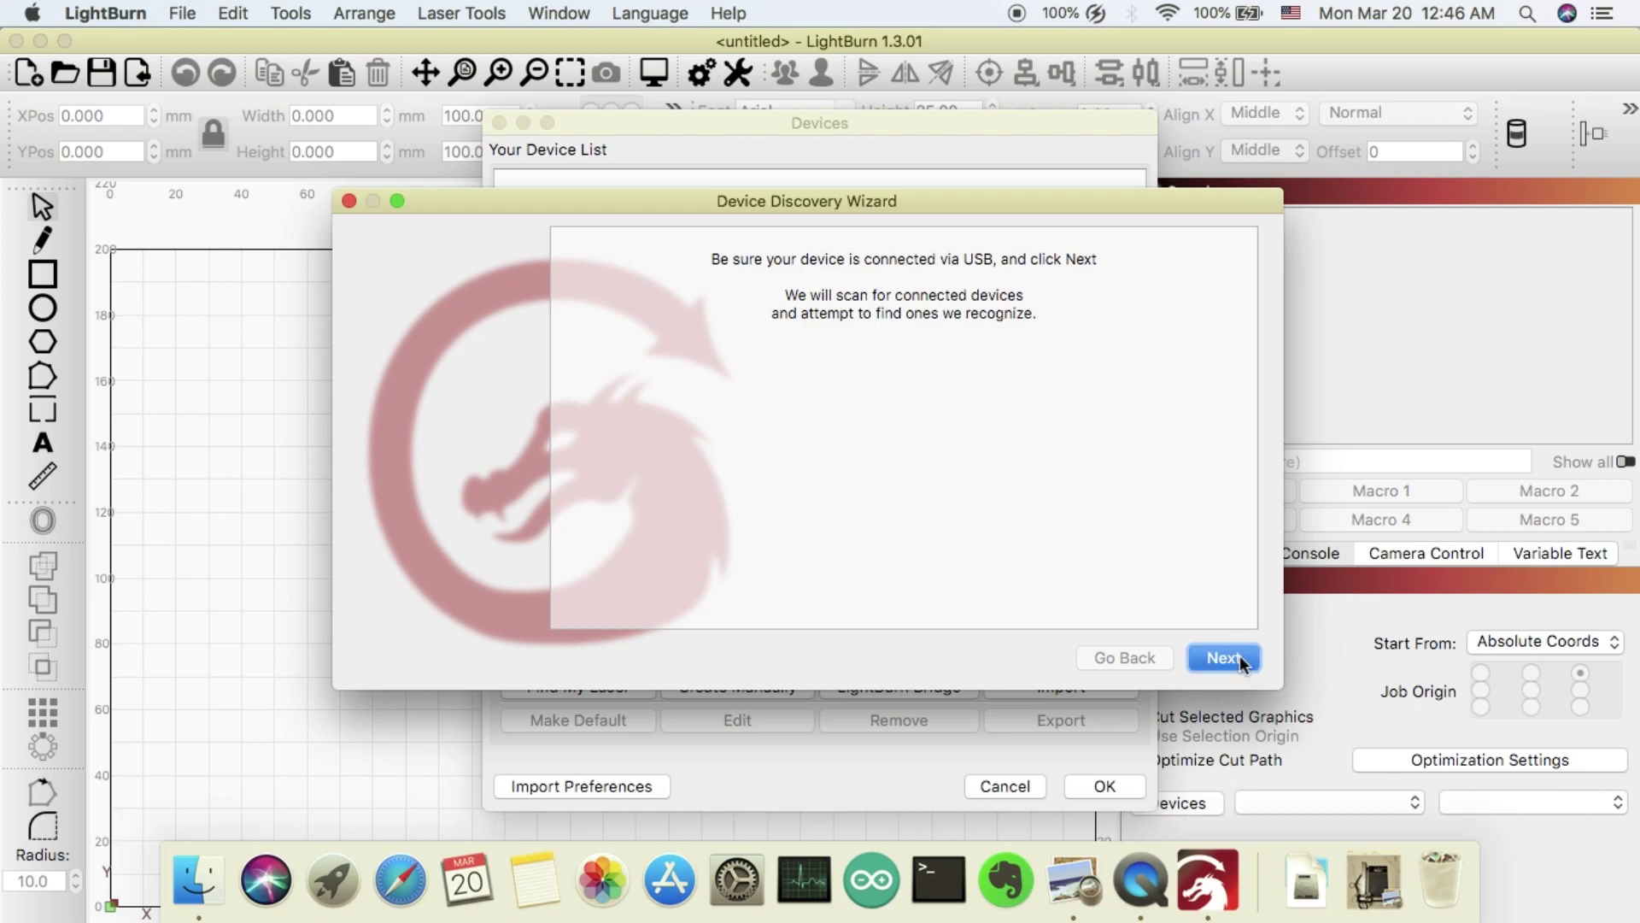
left_click(1239, 659)
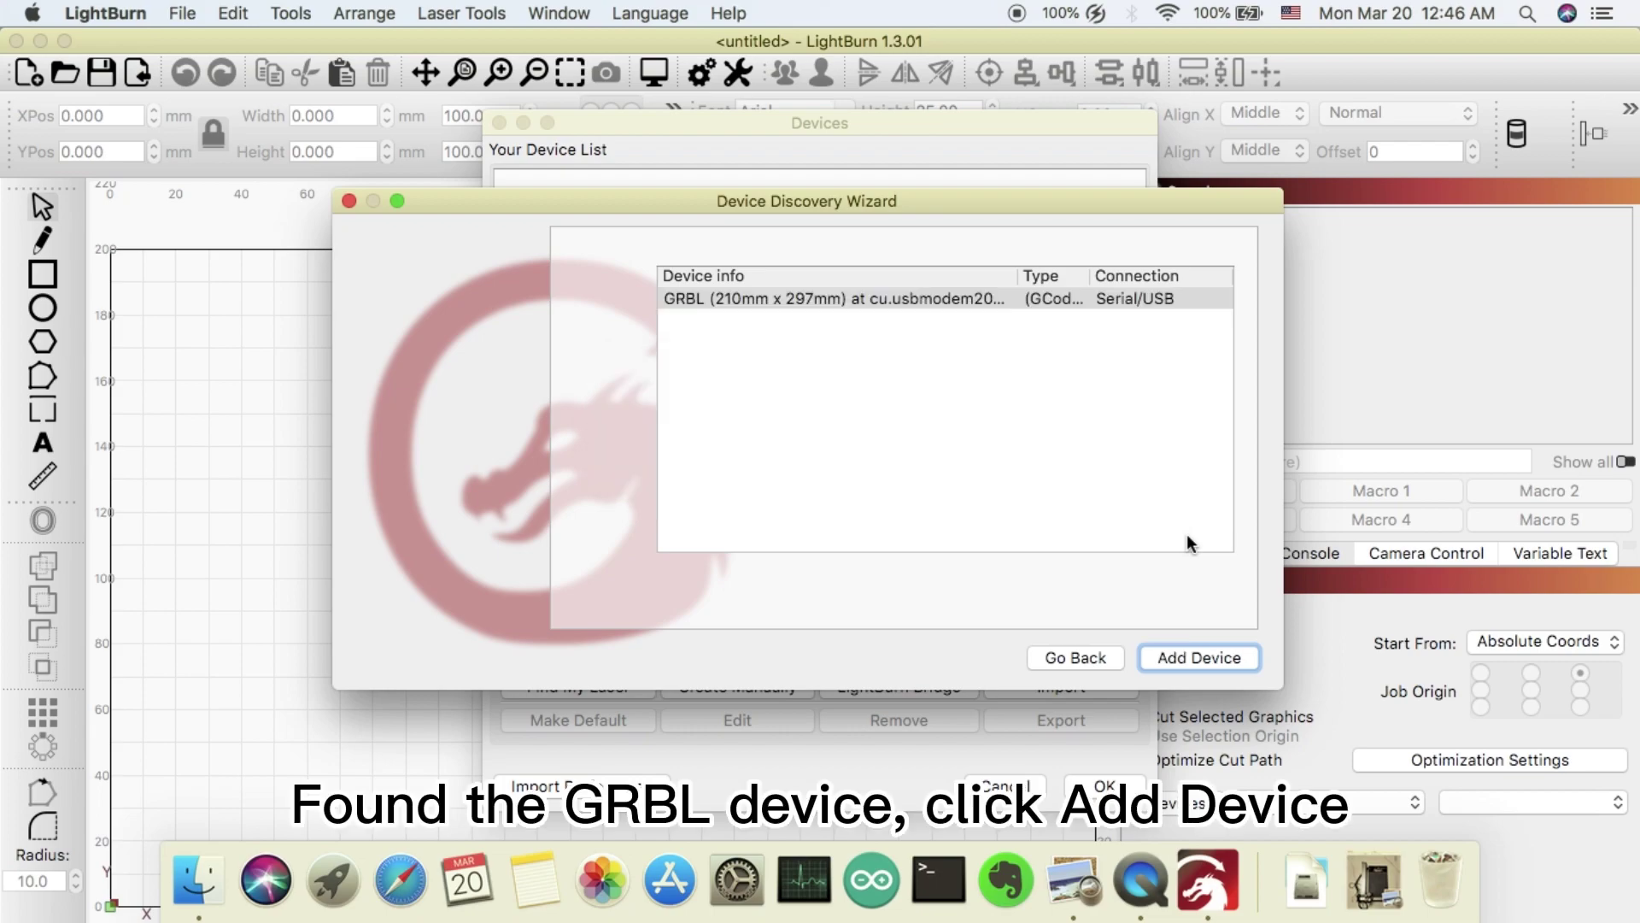
left_click(1207, 656)
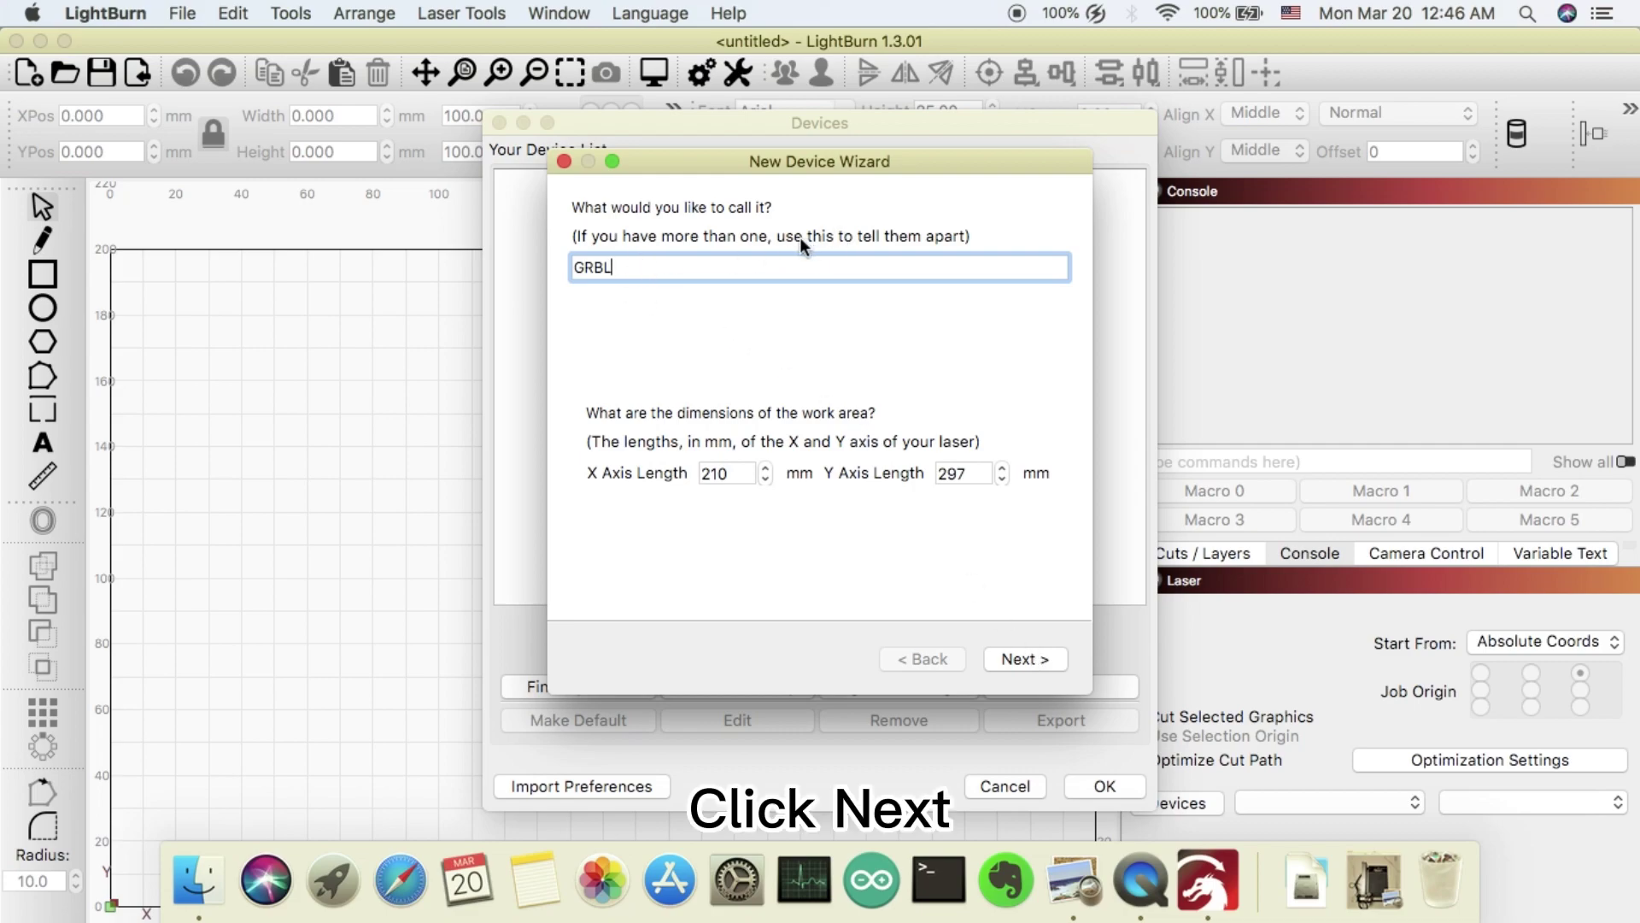
Step: Accept GRBL at 210 × 297 mm with front-left origin, disable auto-home, and finish the wizard
left_click(1032, 663)
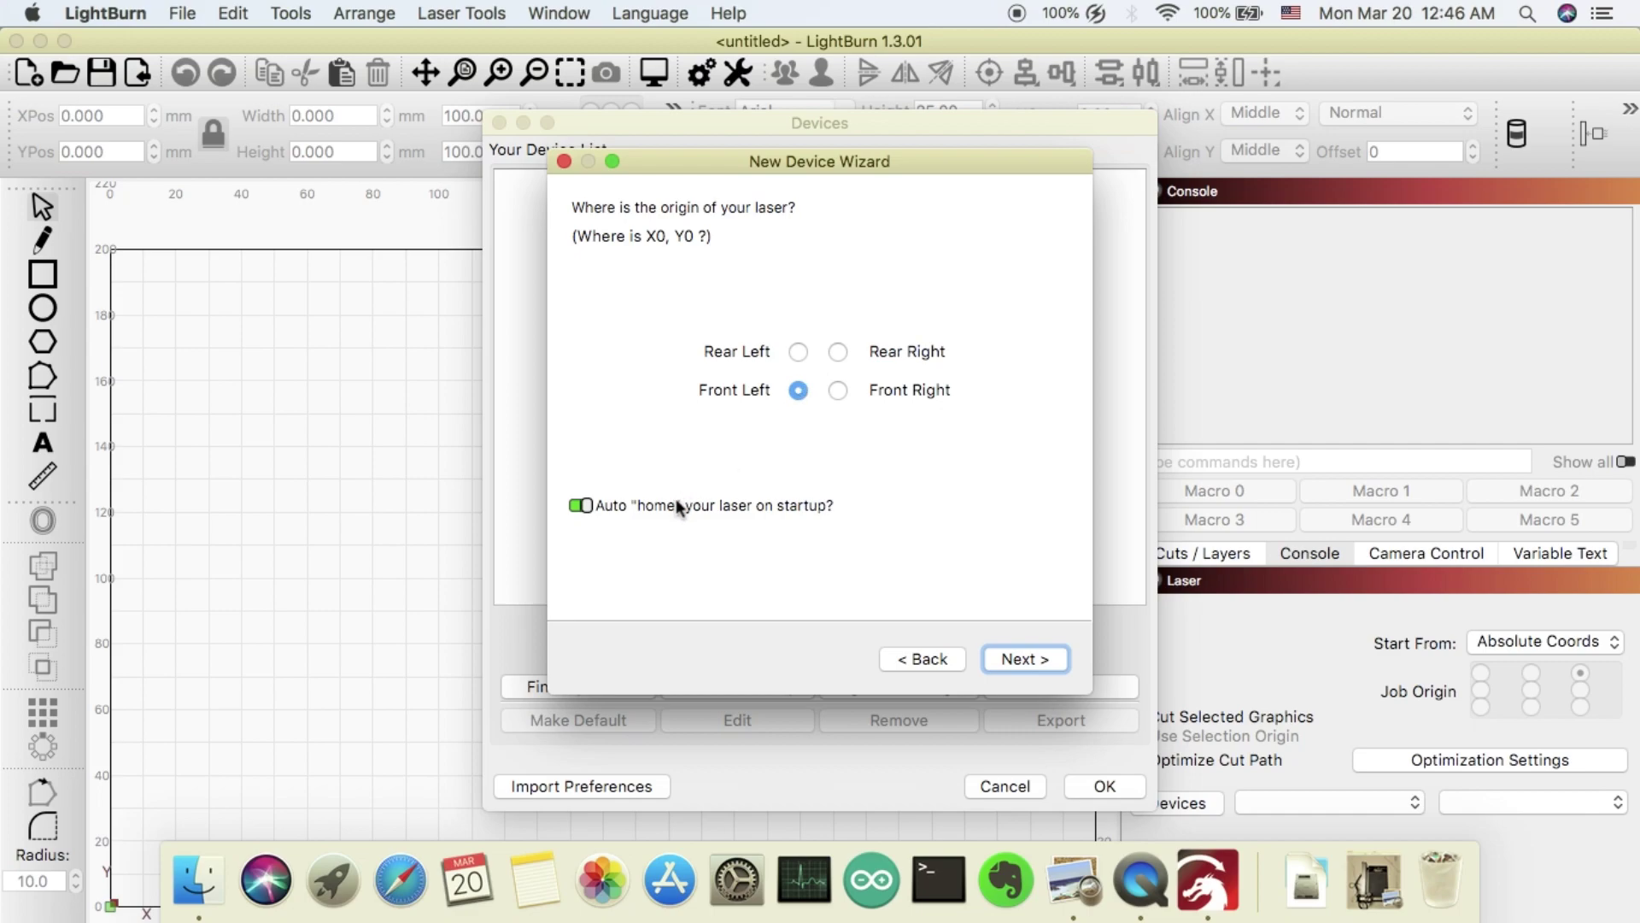
left_click(584, 508)
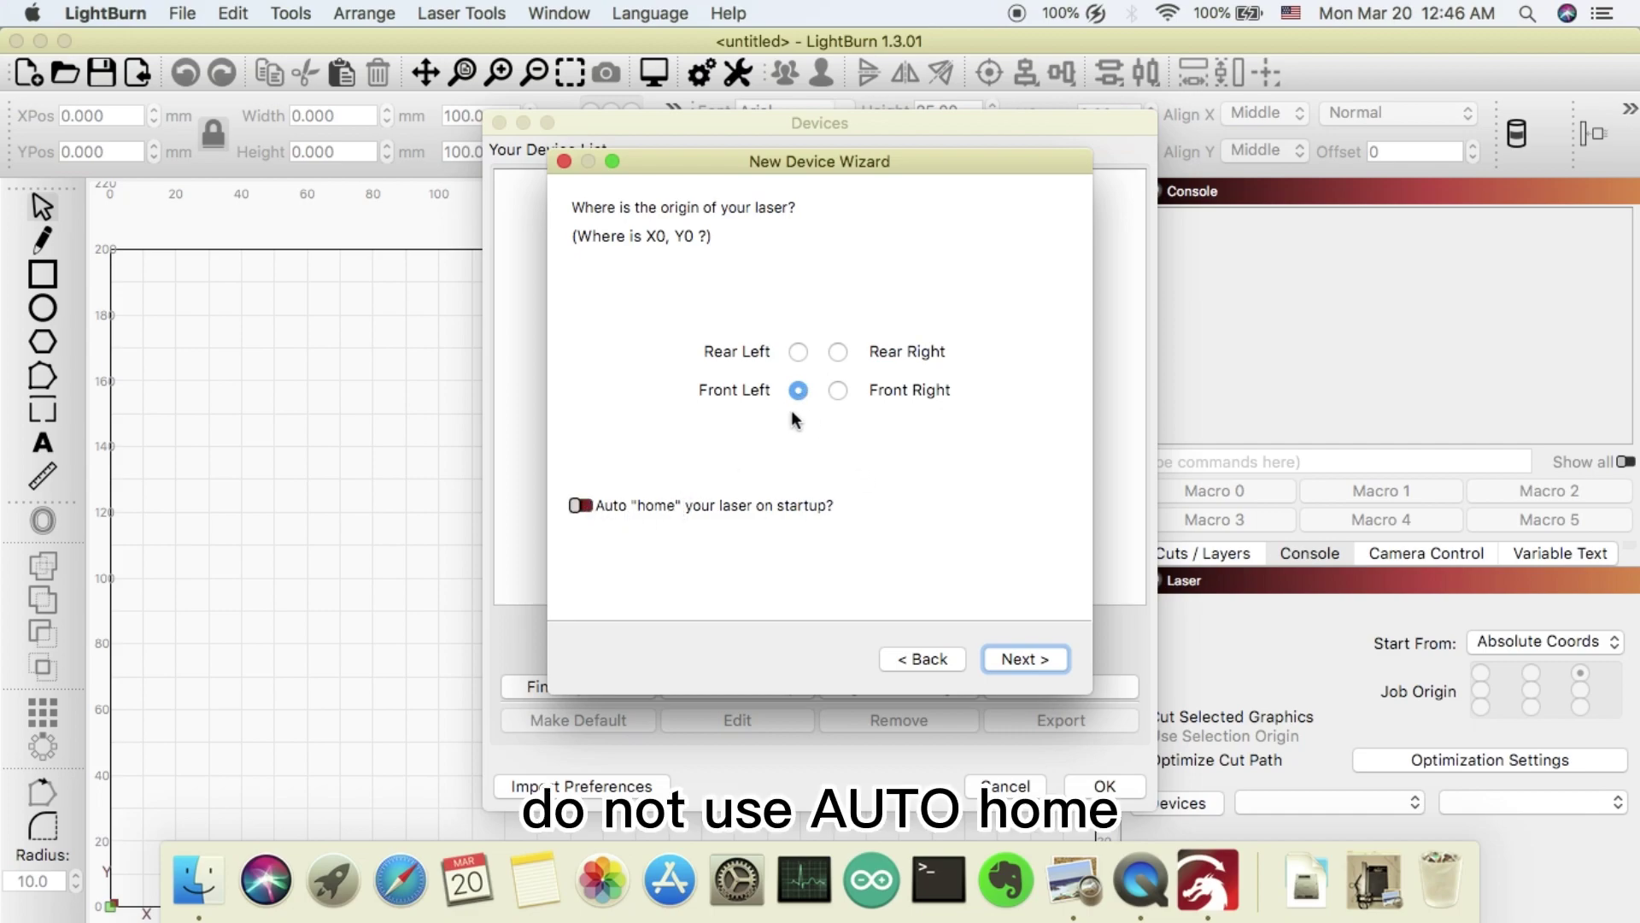
left_click(1388, 916)
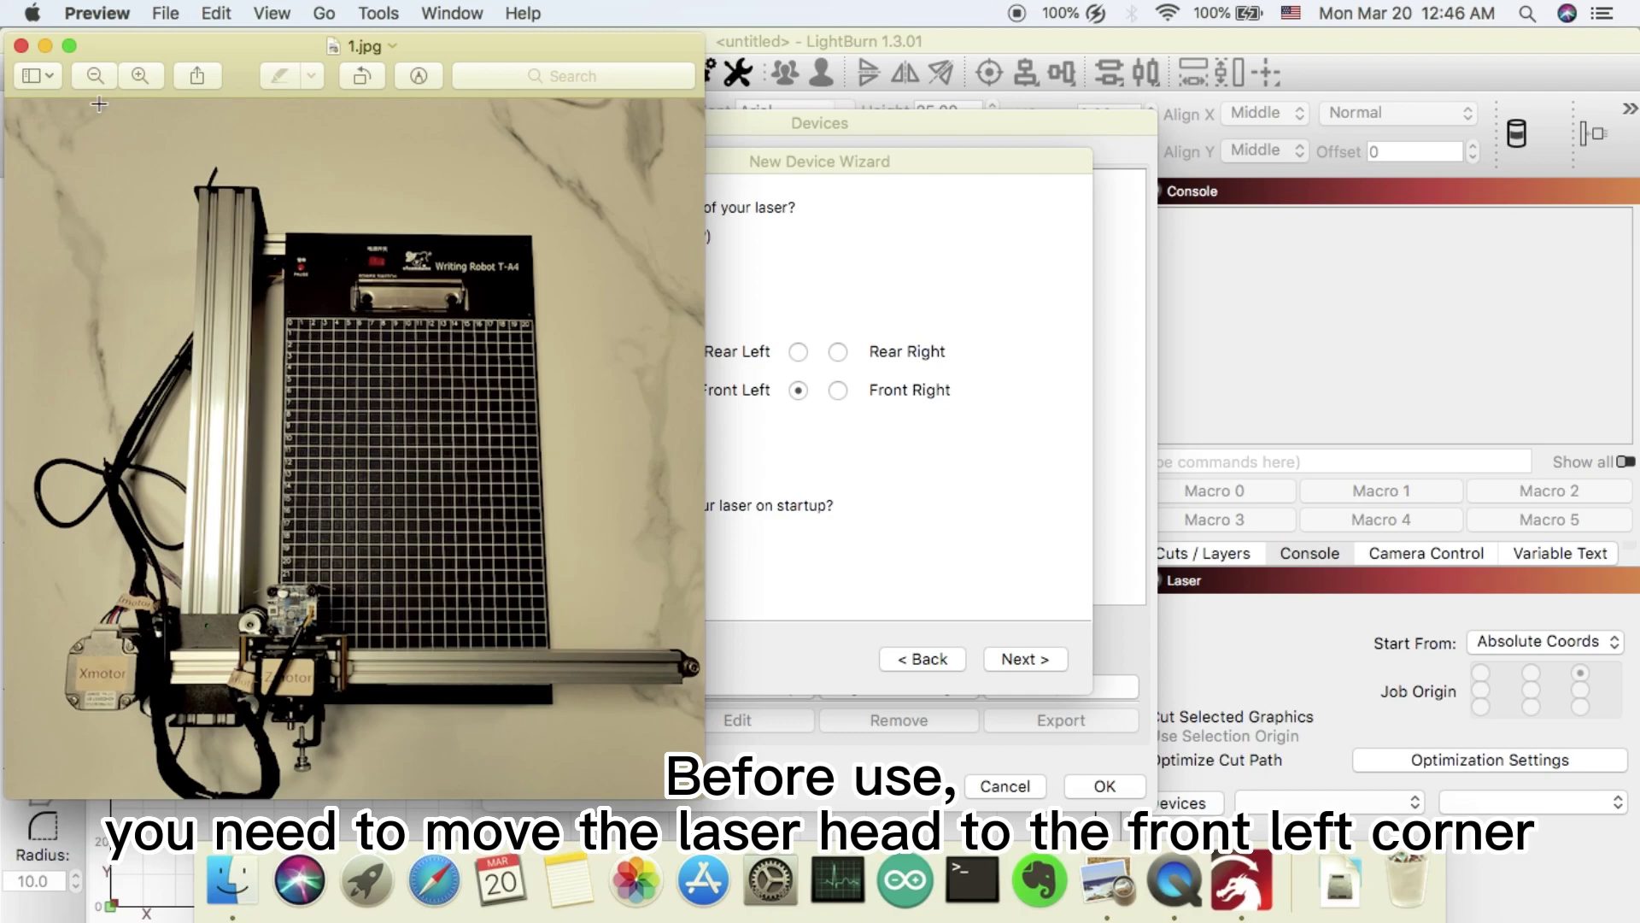
left_click(46, 46)
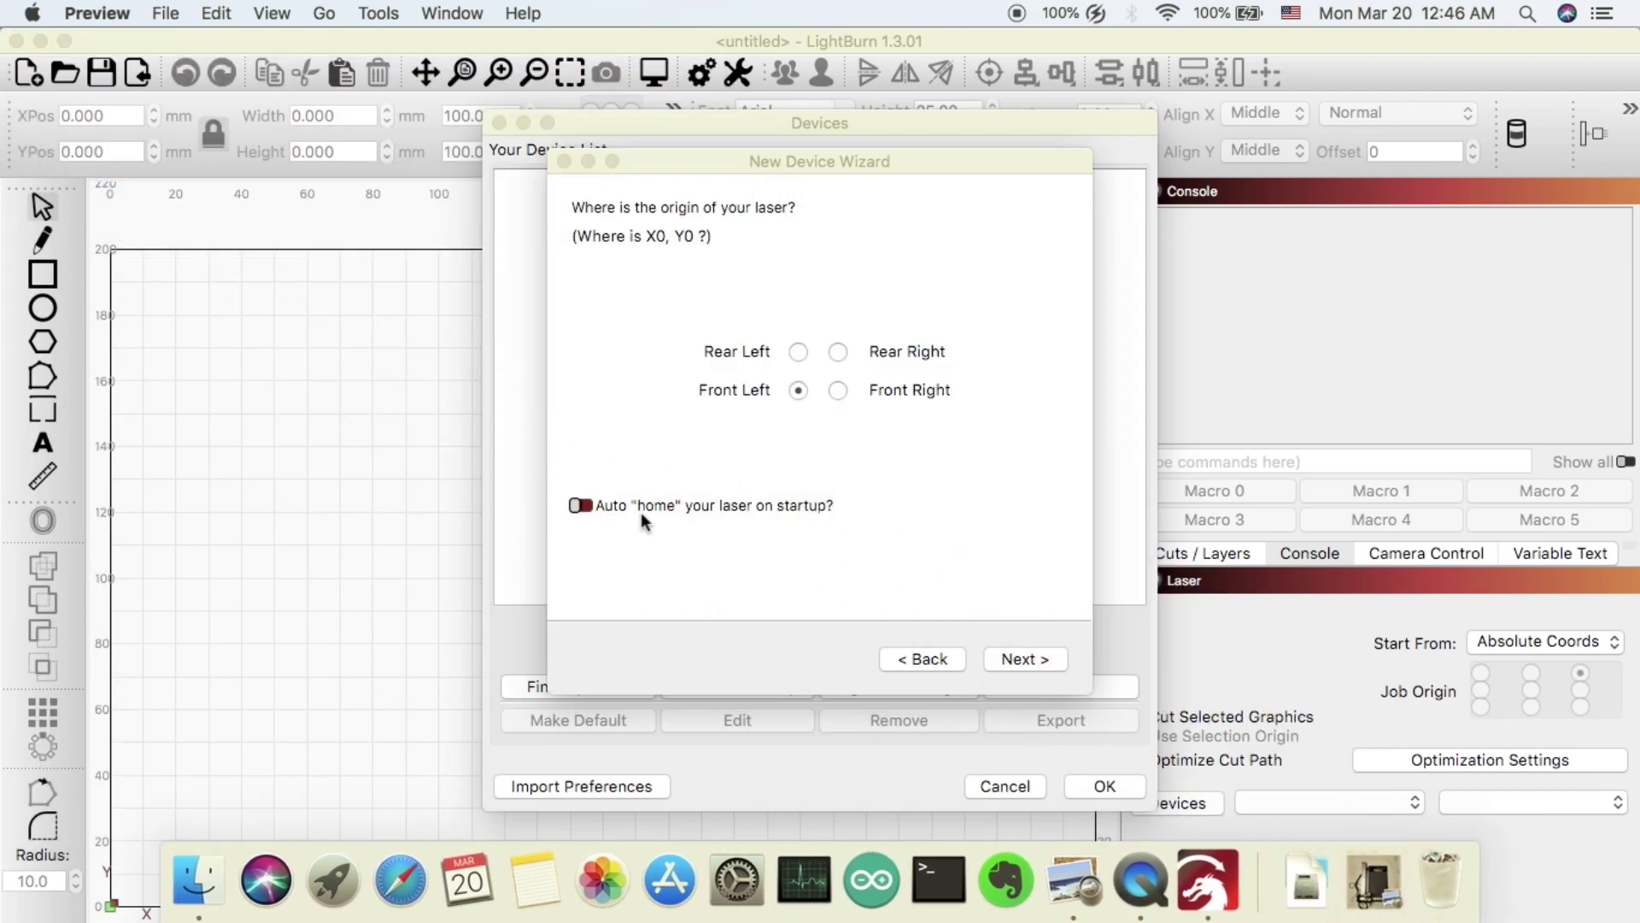
left_click(1026, 661)
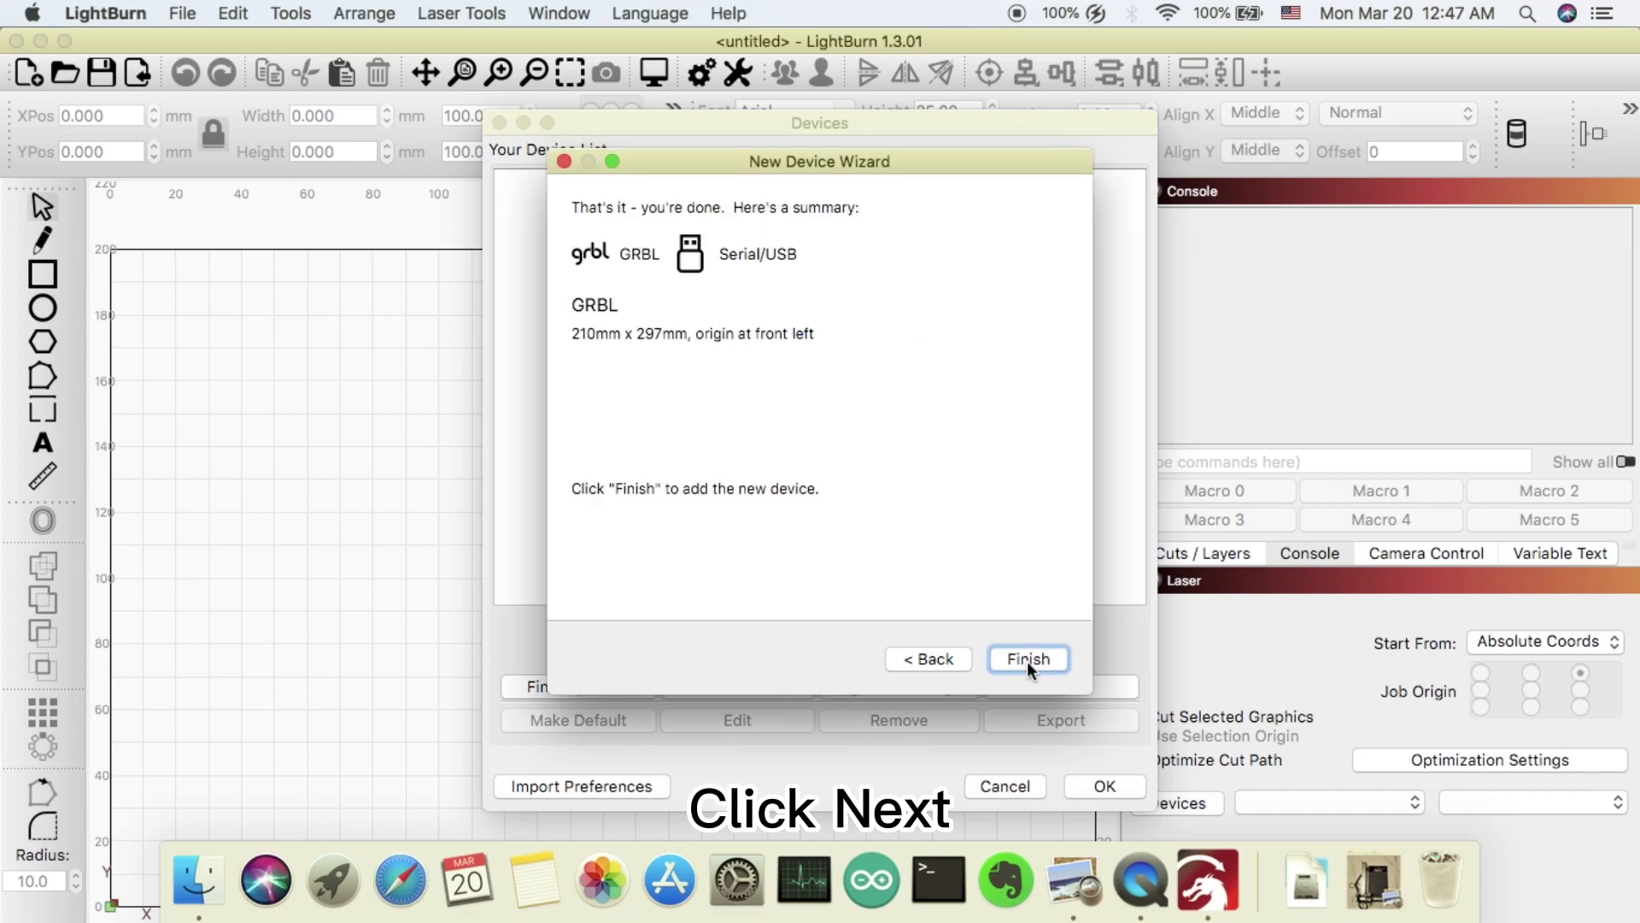
left_click(1027, 662)
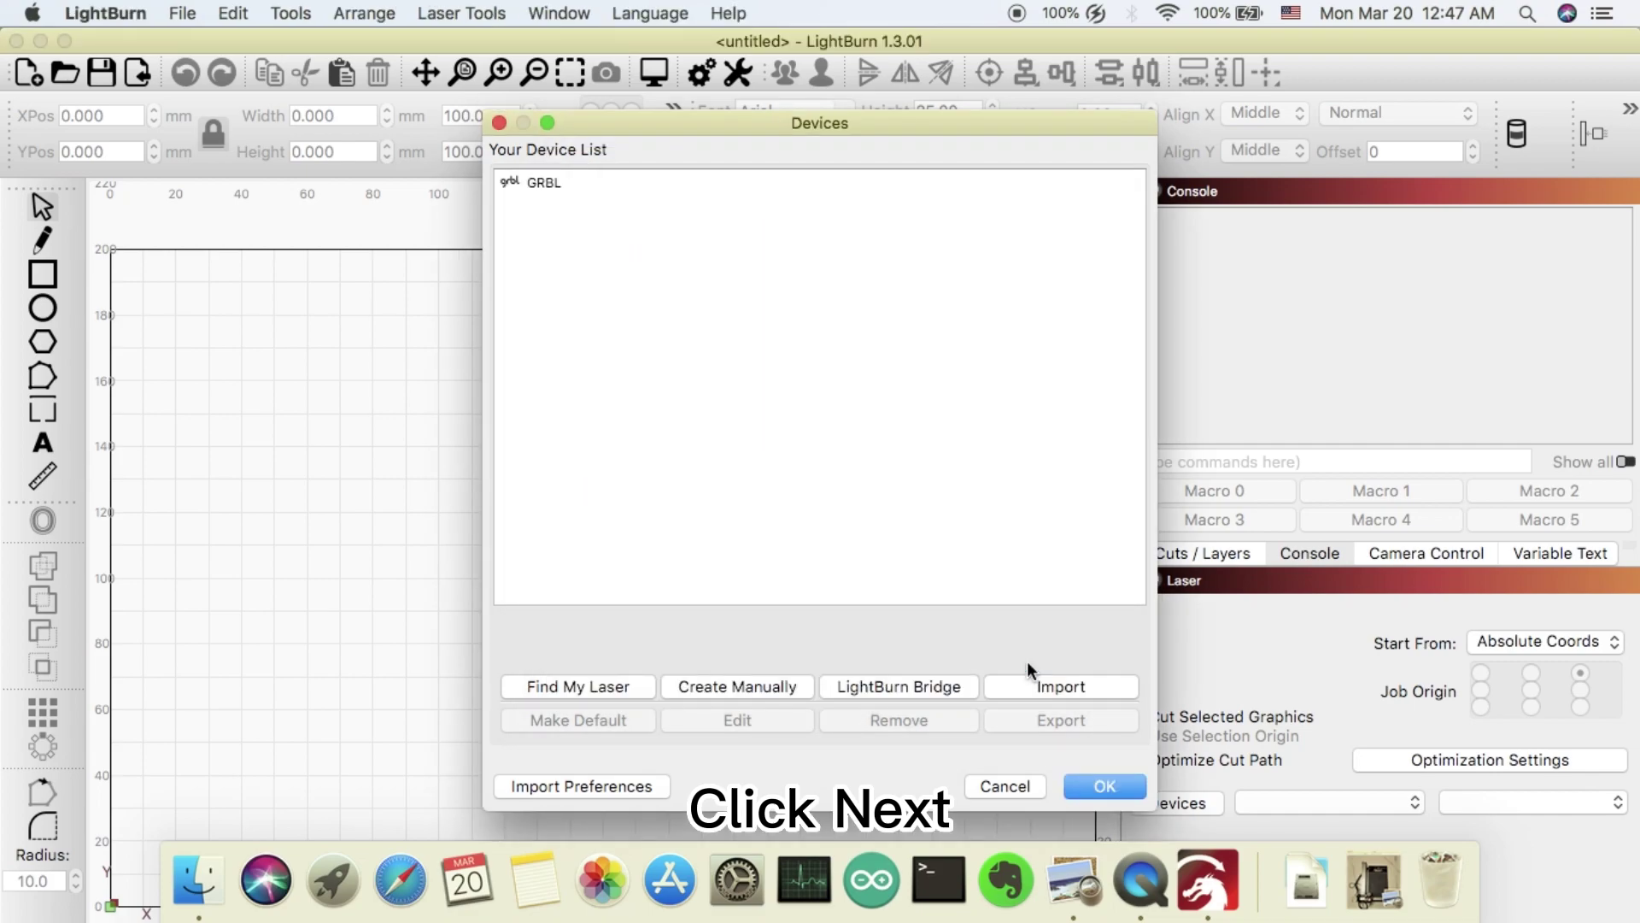
Step: Close the Devices list, quit and relaunch LightBurn so it connects to Grbl 1.1h DrawCore V2.09
left_click(1098, 791)
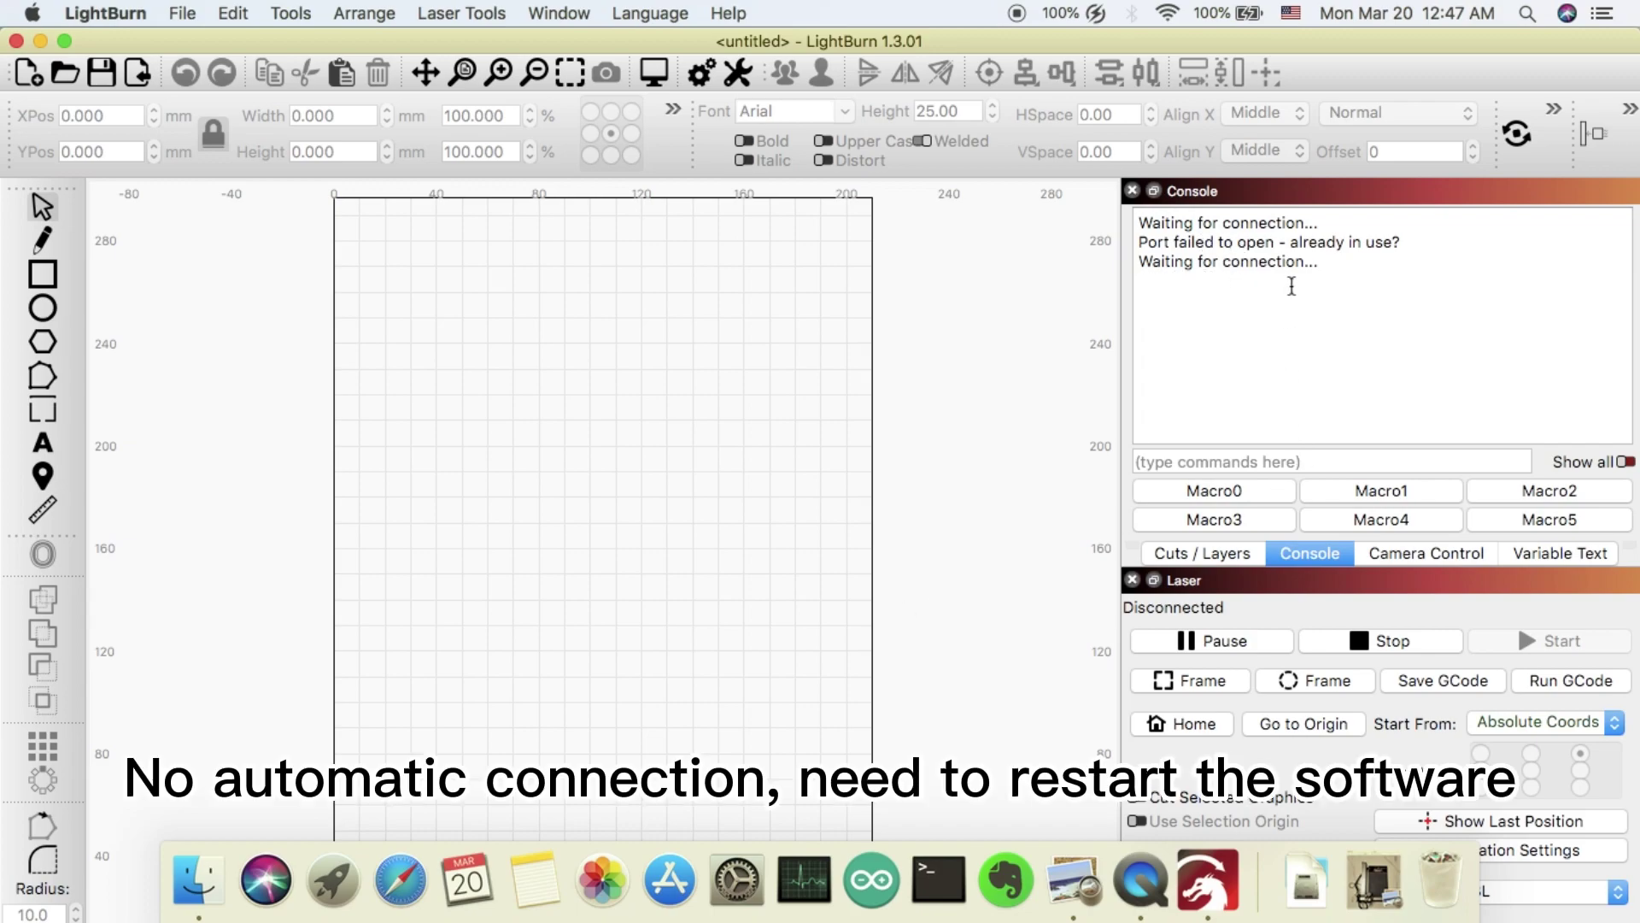
left_click(64, 41)
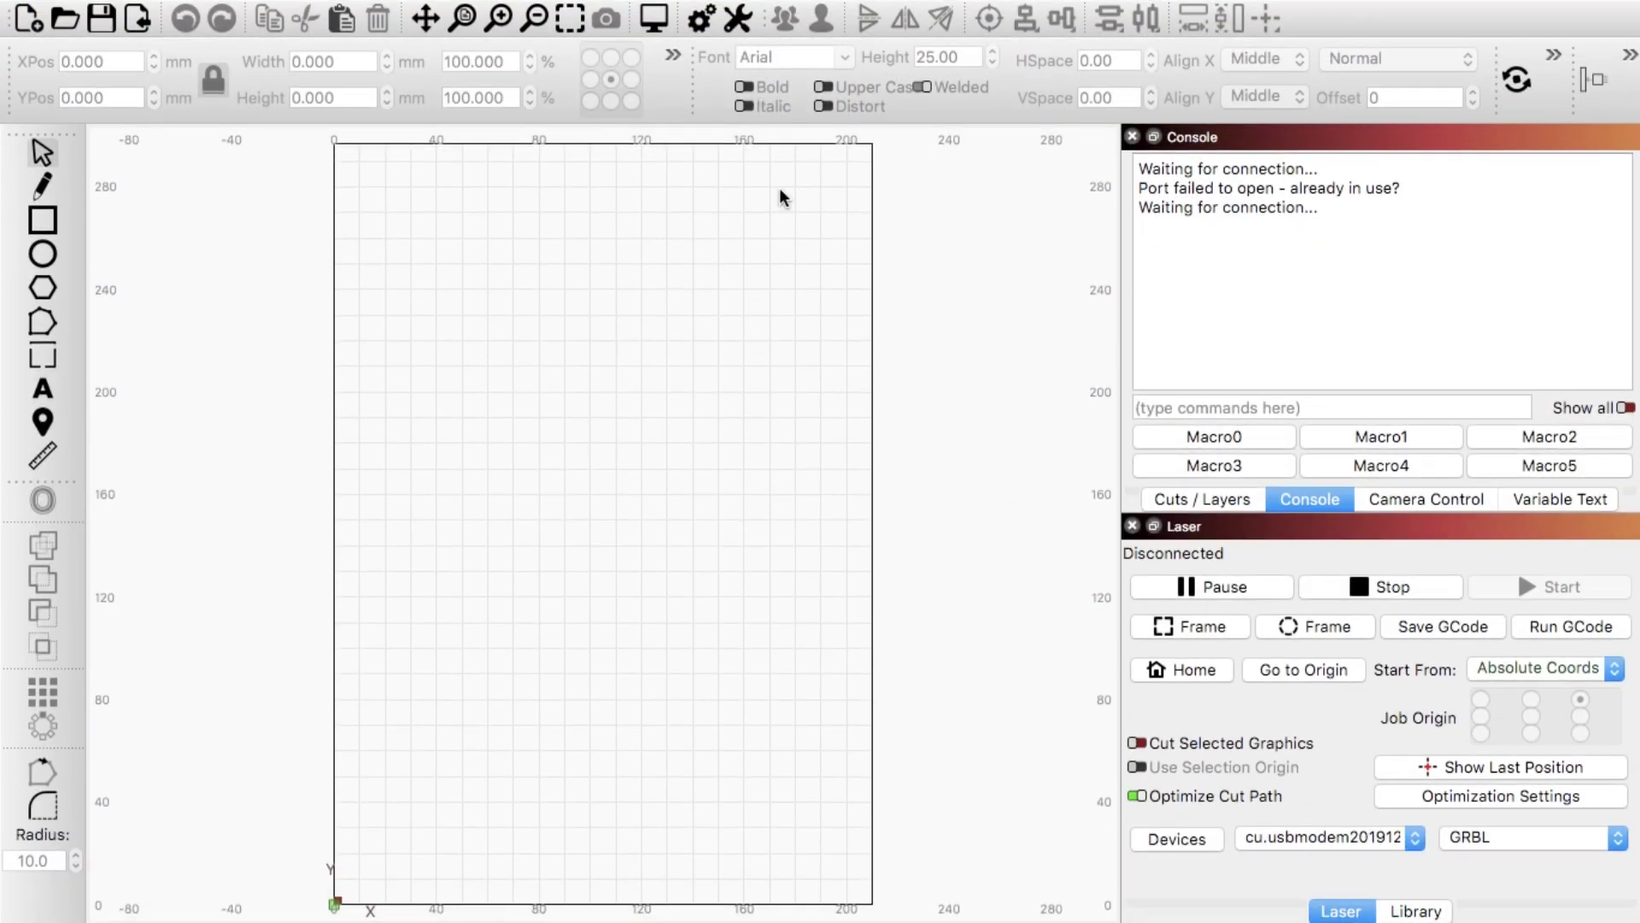
mouse_move(52, 7)
left_click(16, 40)
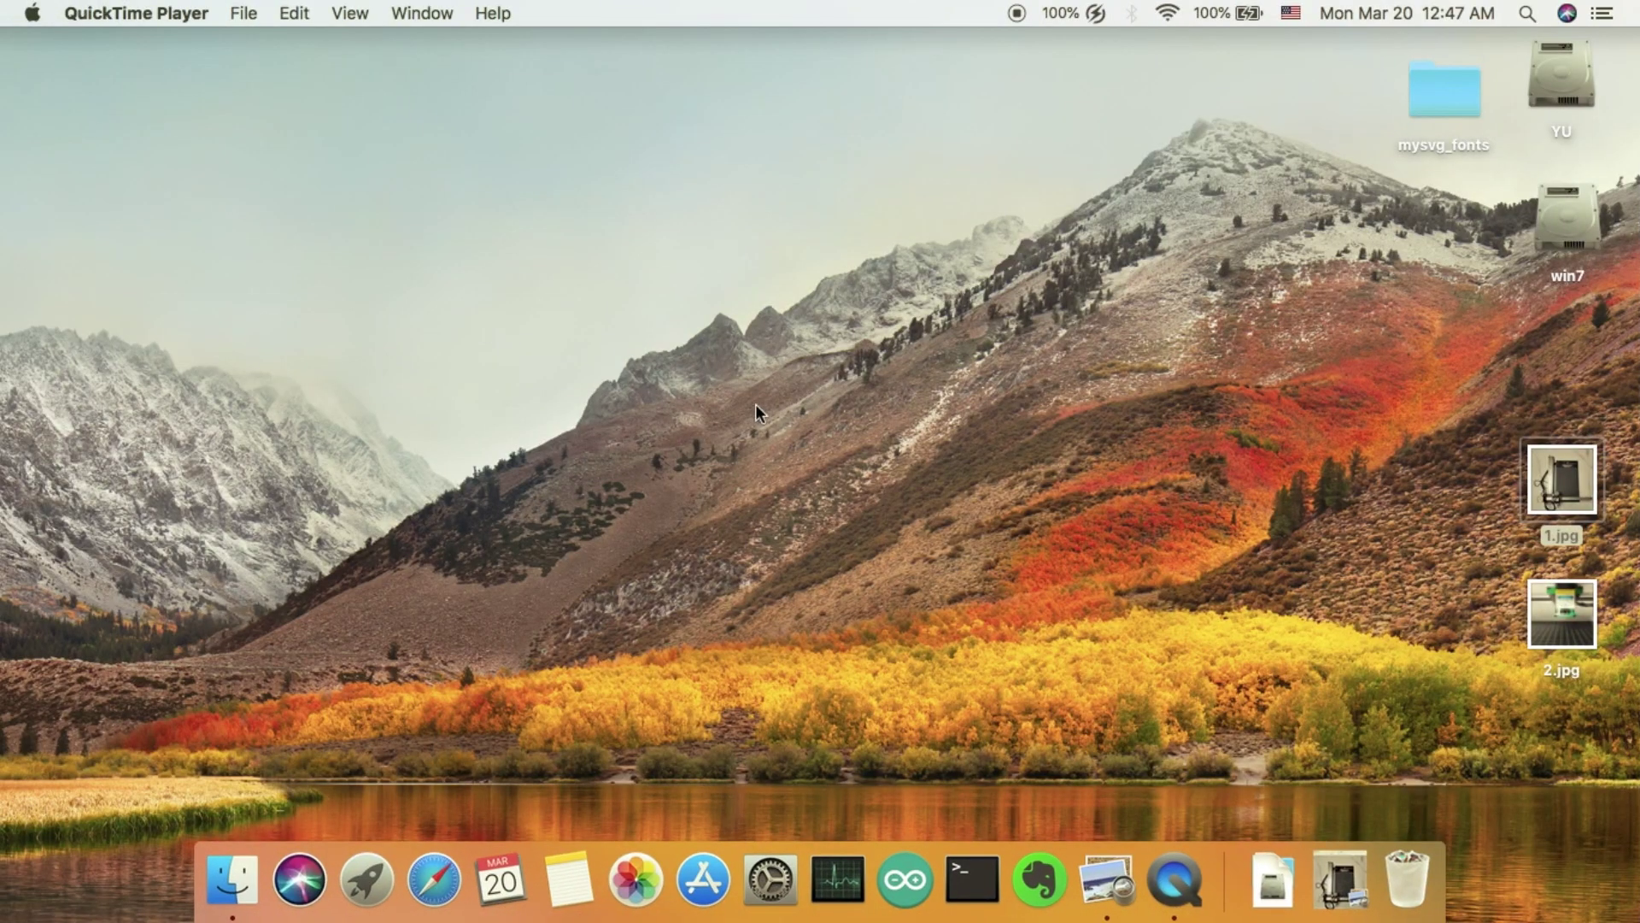
left_click(366, 879)
left_click(1221, 697)
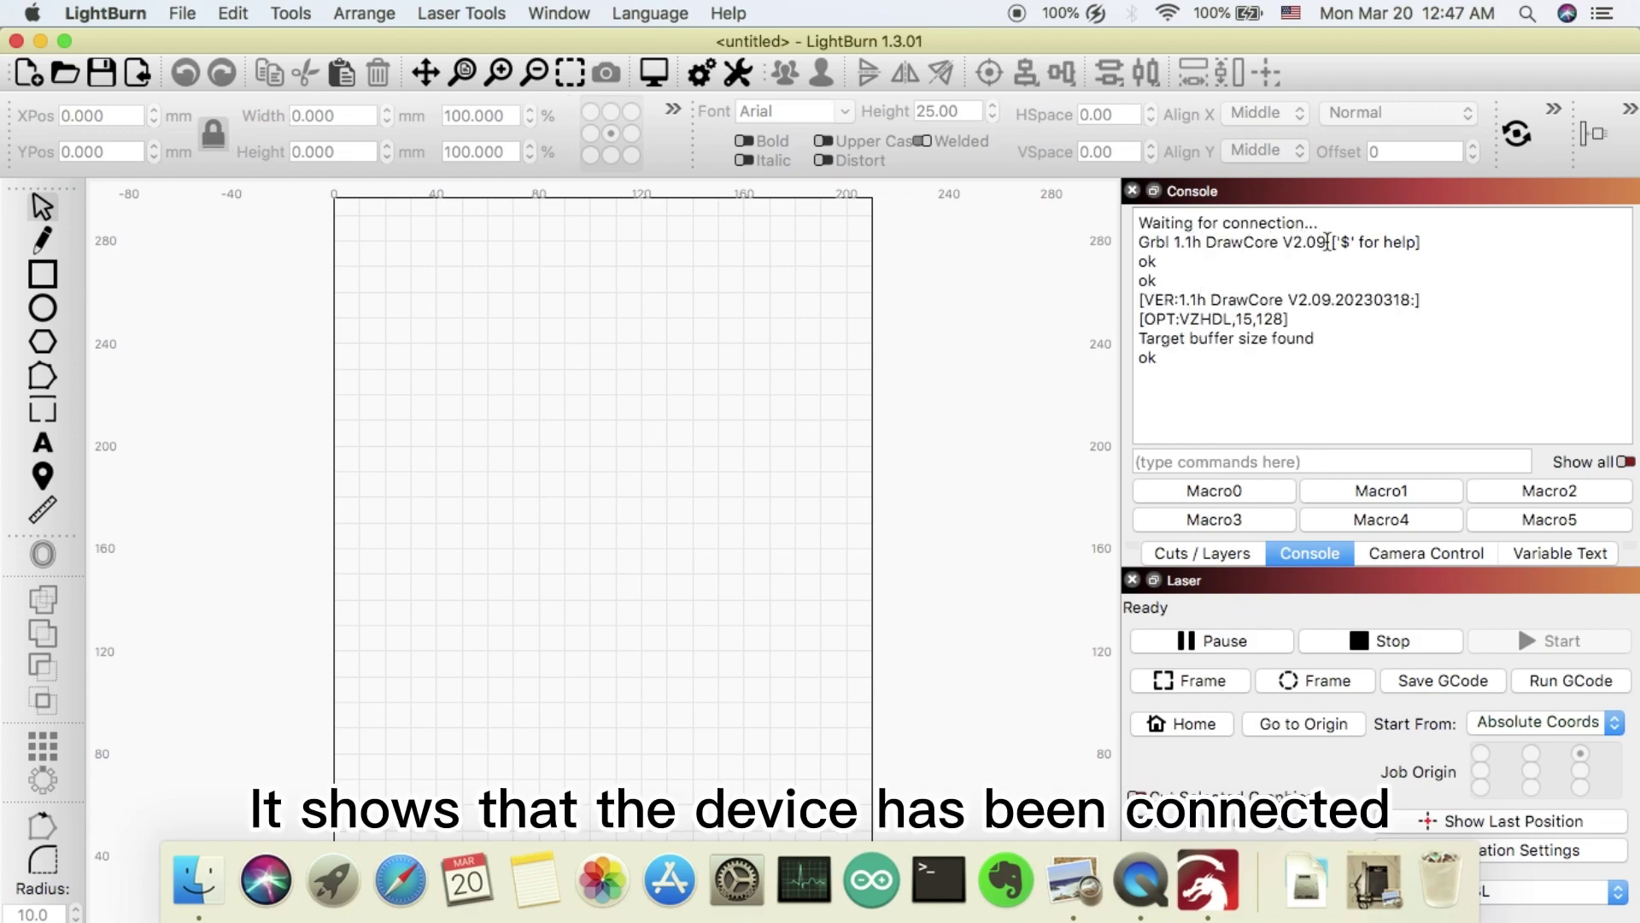
Step: Check the V2.09 firmware version in the console and bring up the robot photo 1.jpg
left_click_drag(1327, 244, 1277, 244)
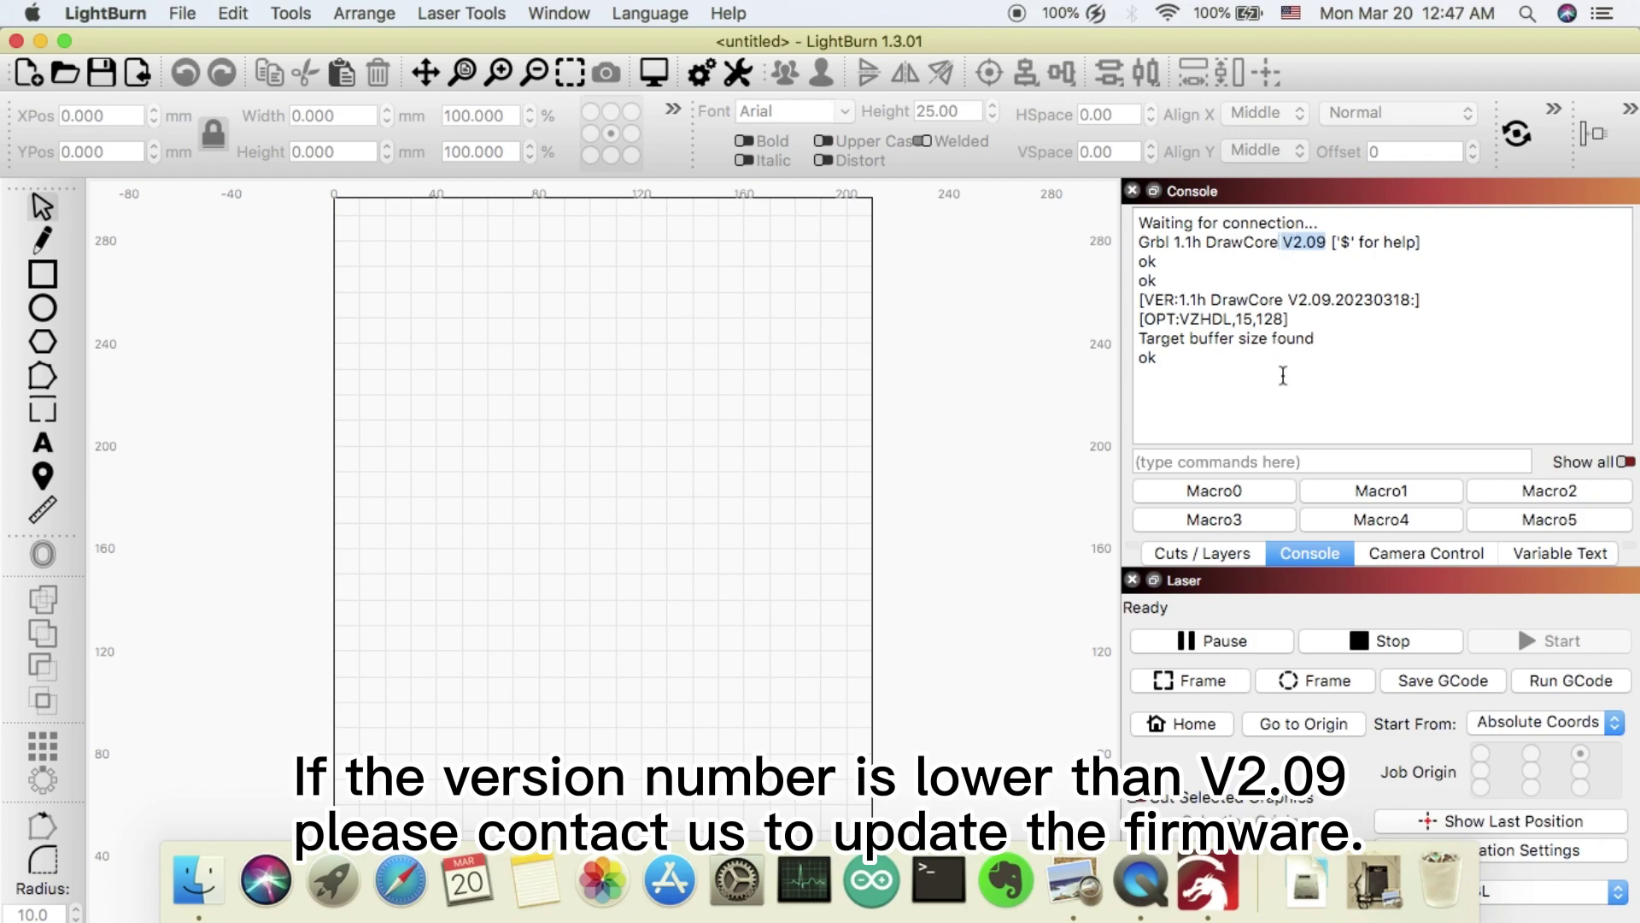
left_click(1283, 376)
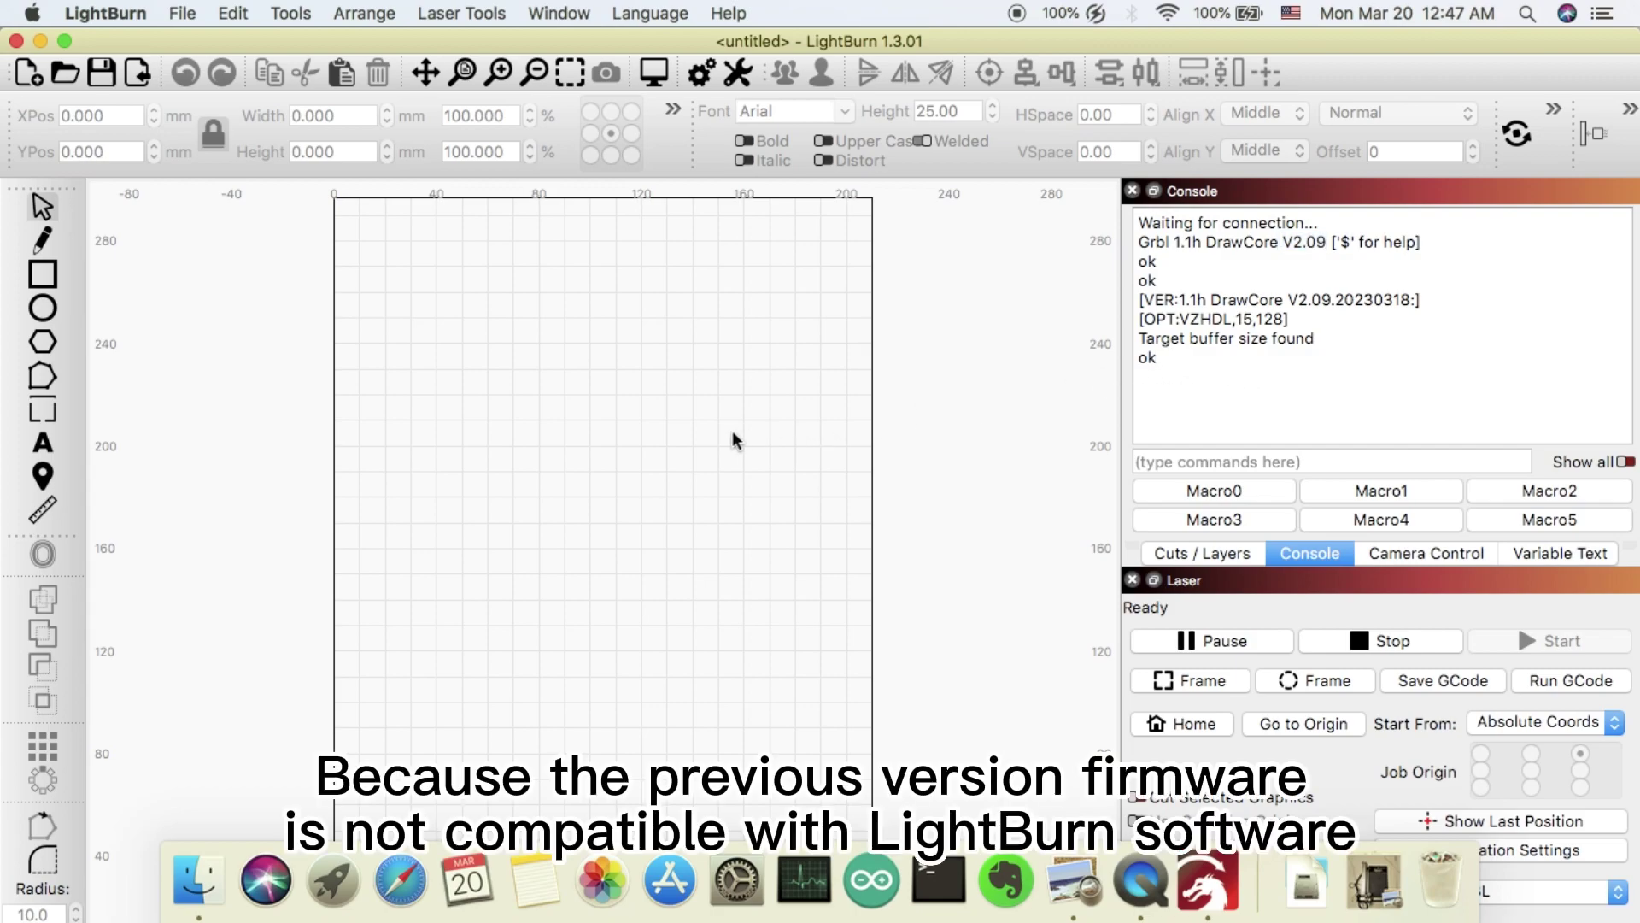
left_click(65, 42)
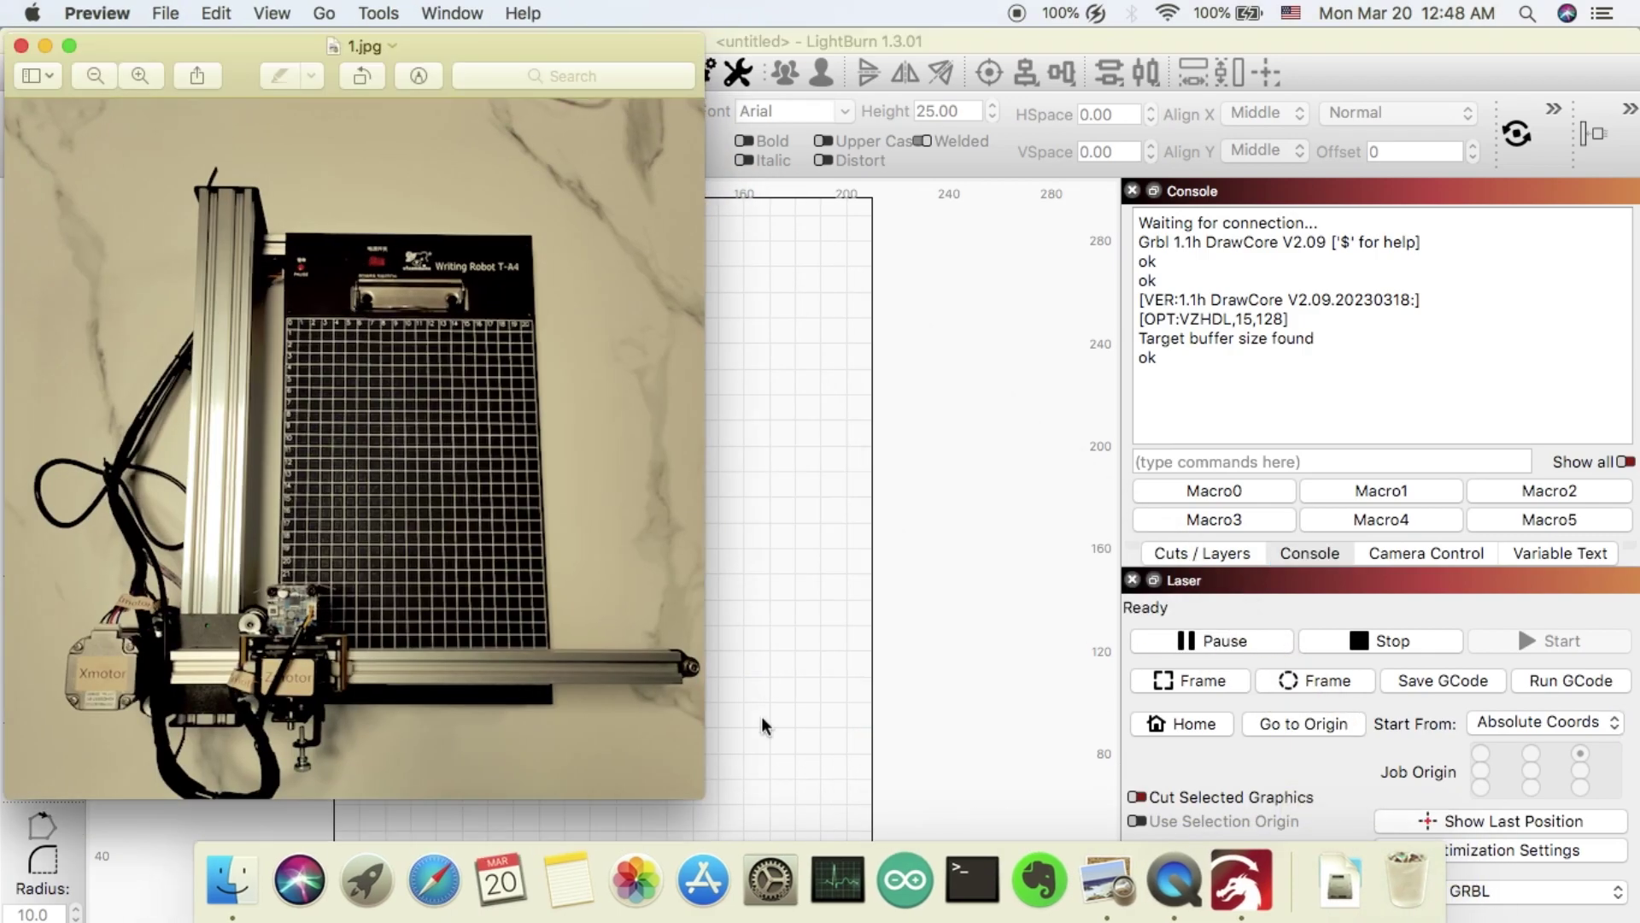
Step: Relabel the first macro as Focus and save it
left_click(46, 46)
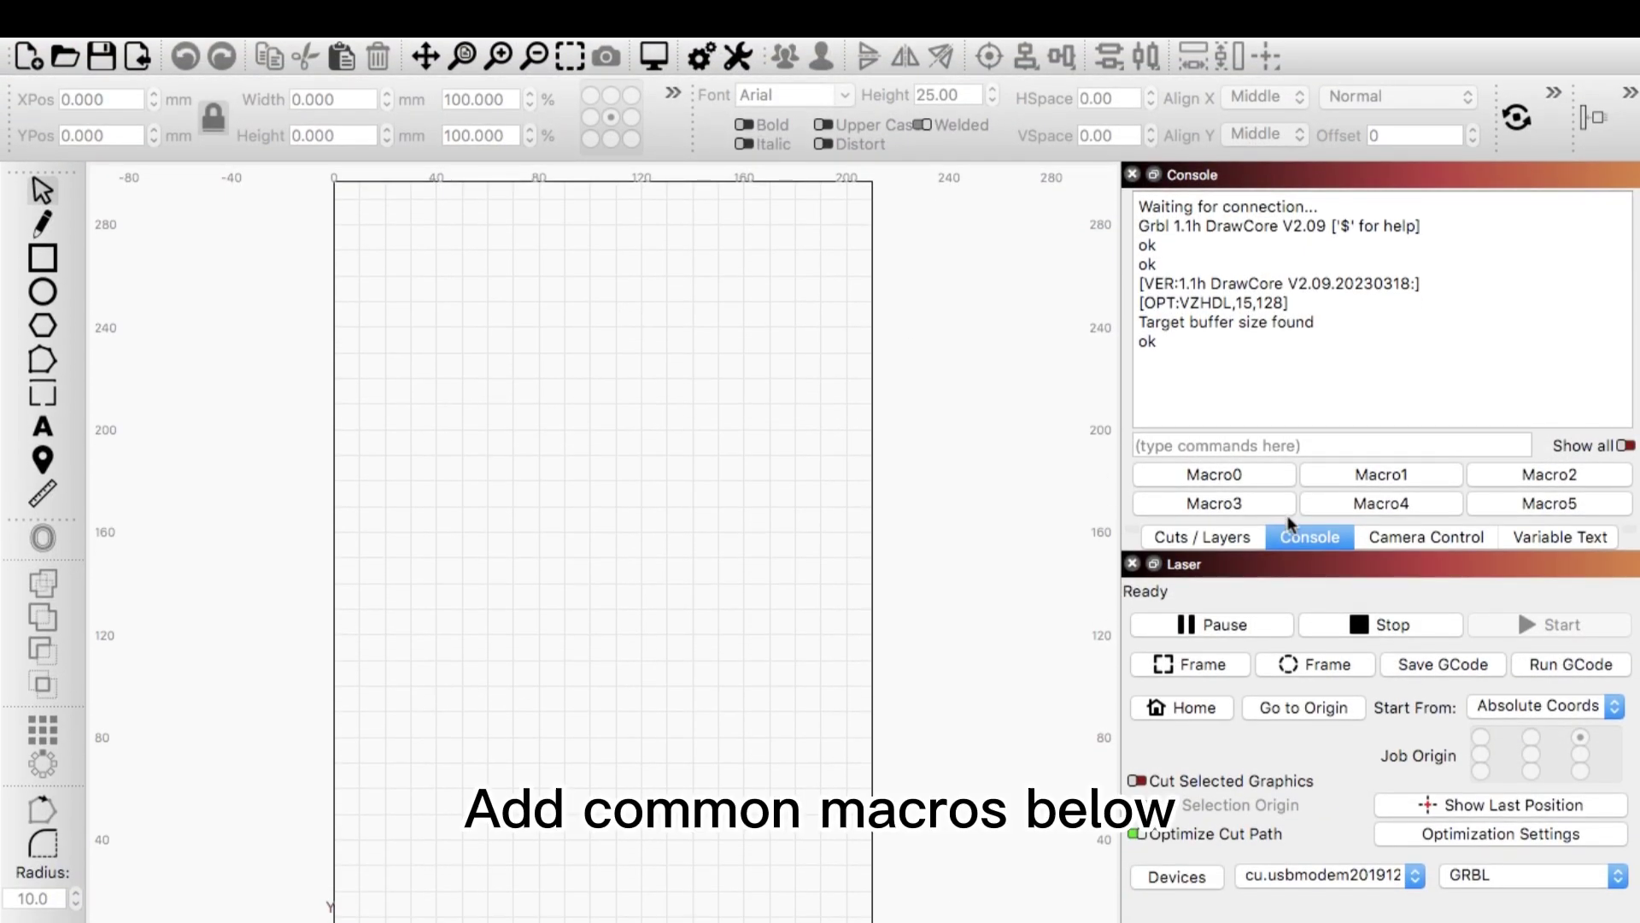
right_click(1220, 475)
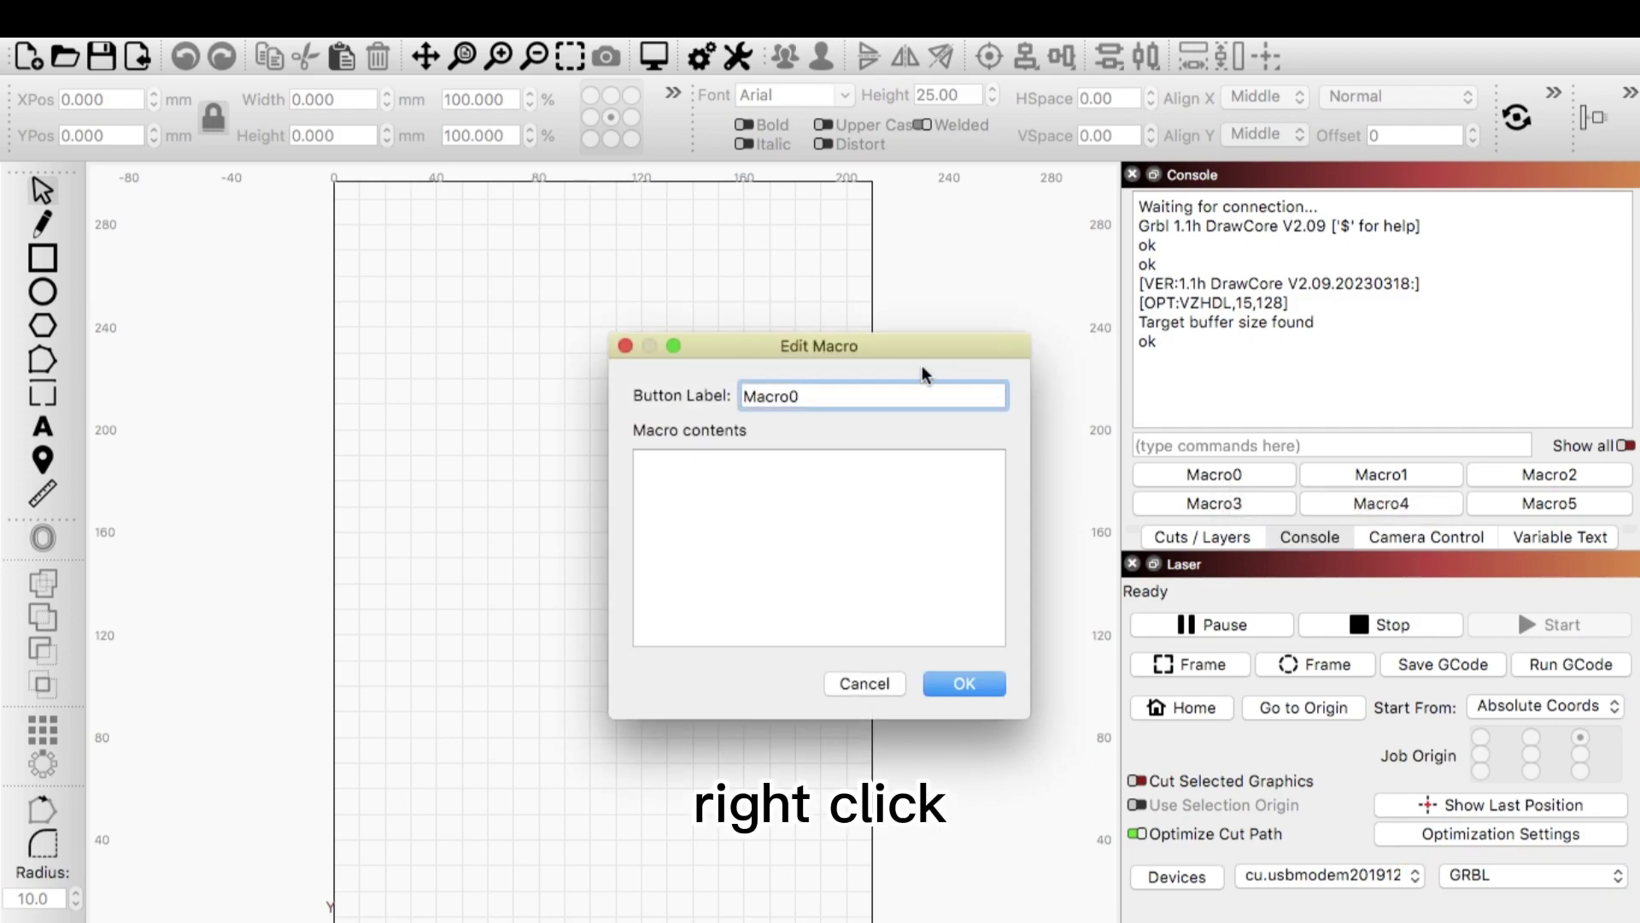
key("BackSpace")
key("BackSpace")
key("BackSpace")
key("BackSpace")
key("BackSpace")
key("BackSpace")
type("Fo")
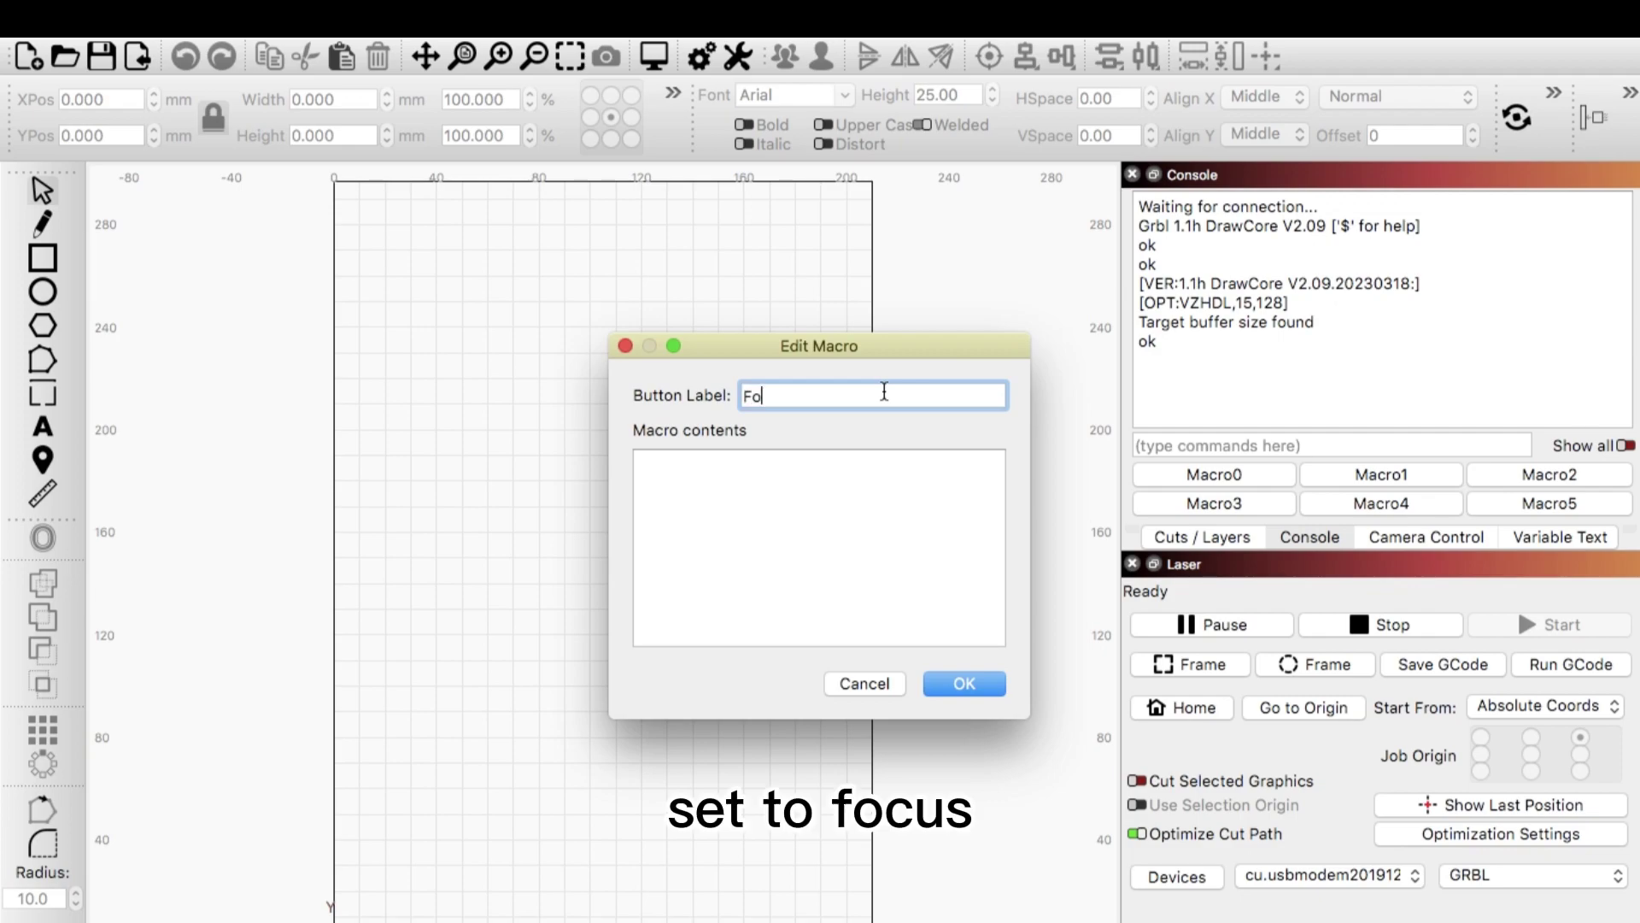
type("cus")
left_click(741, 480)
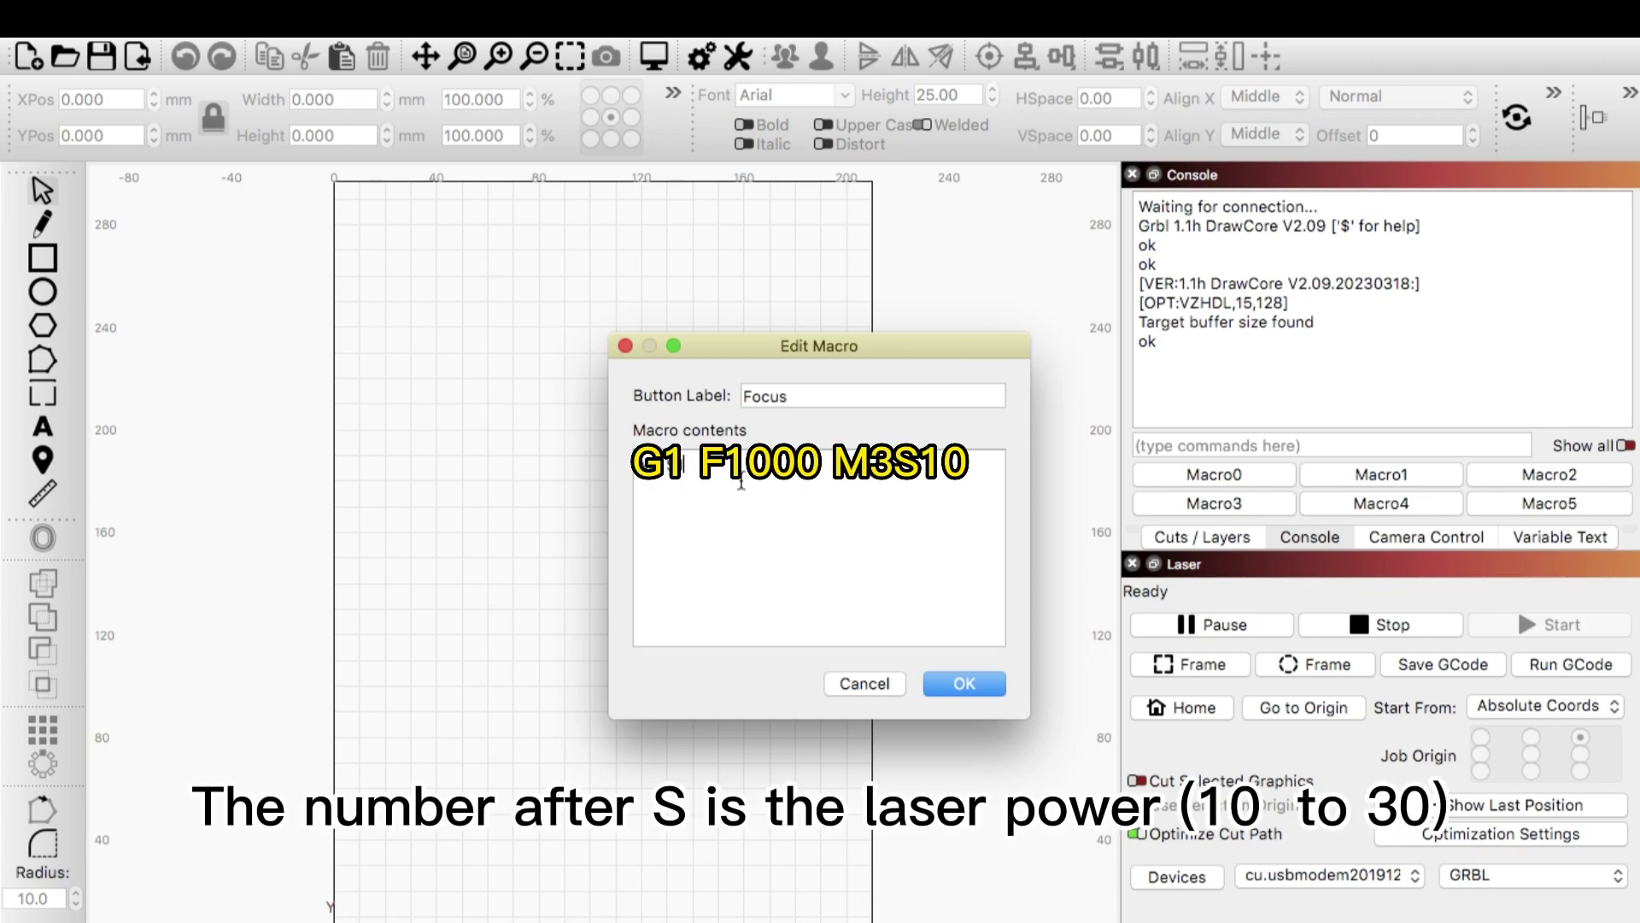
left_click(966, 683)
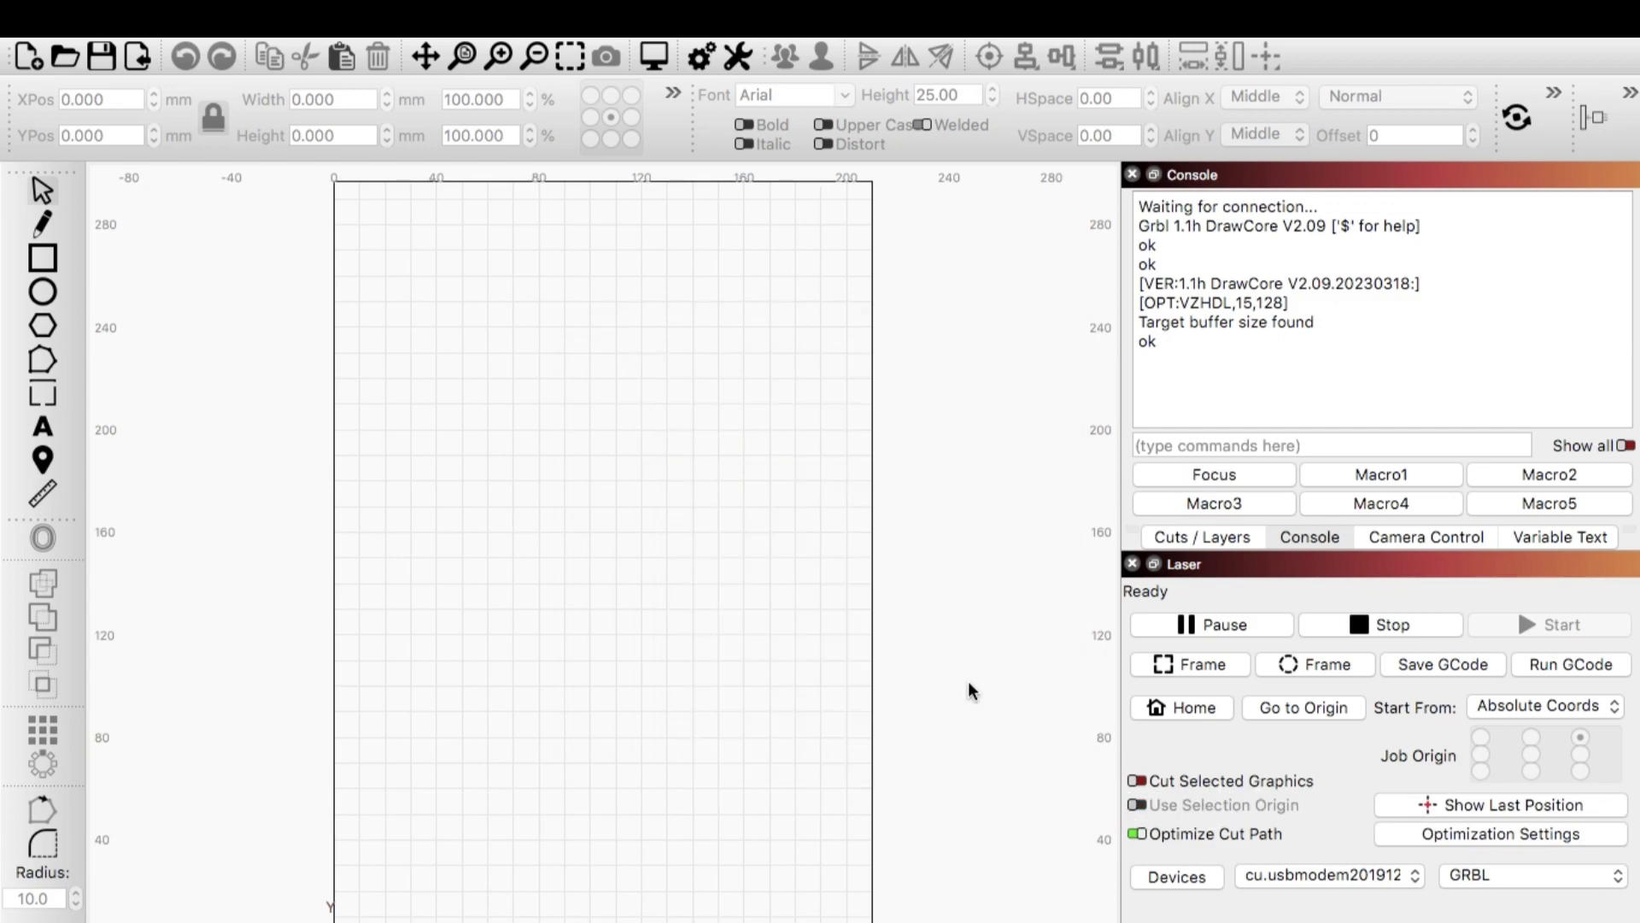
Step: Create an OFF macro that sends M5
right_click(1302, 475)
left_click(1333, 484)
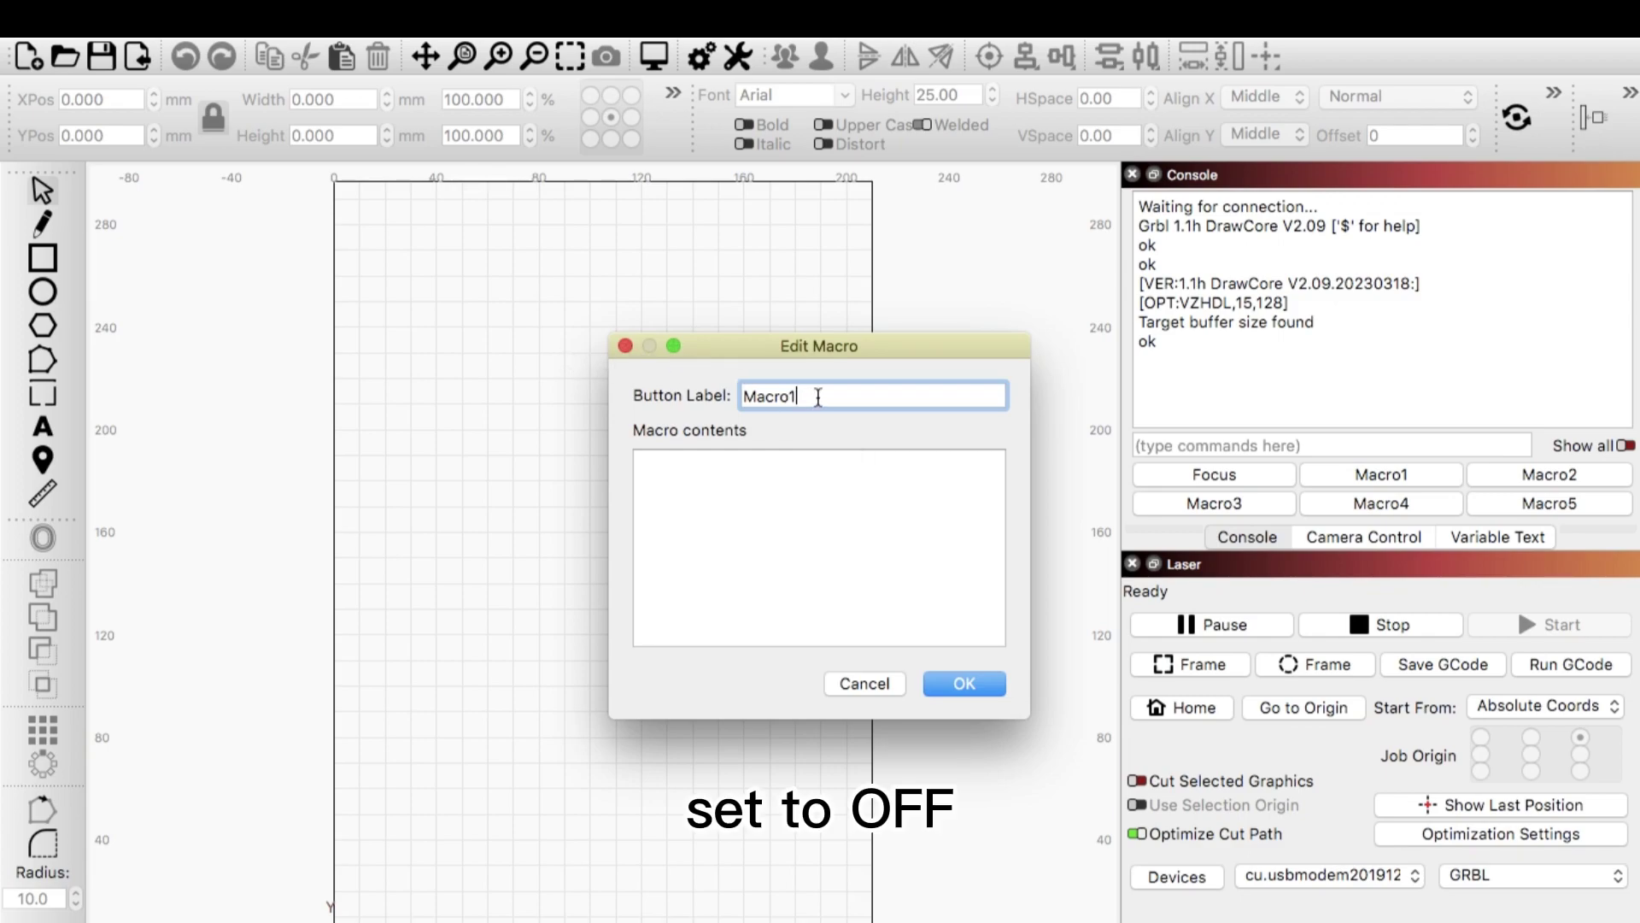
key("BackSpace")
key("BackSpace")
key("BackSpace")
key("BackSpace")
key("BackSpace")
key("BackSpace")
type("OFF")
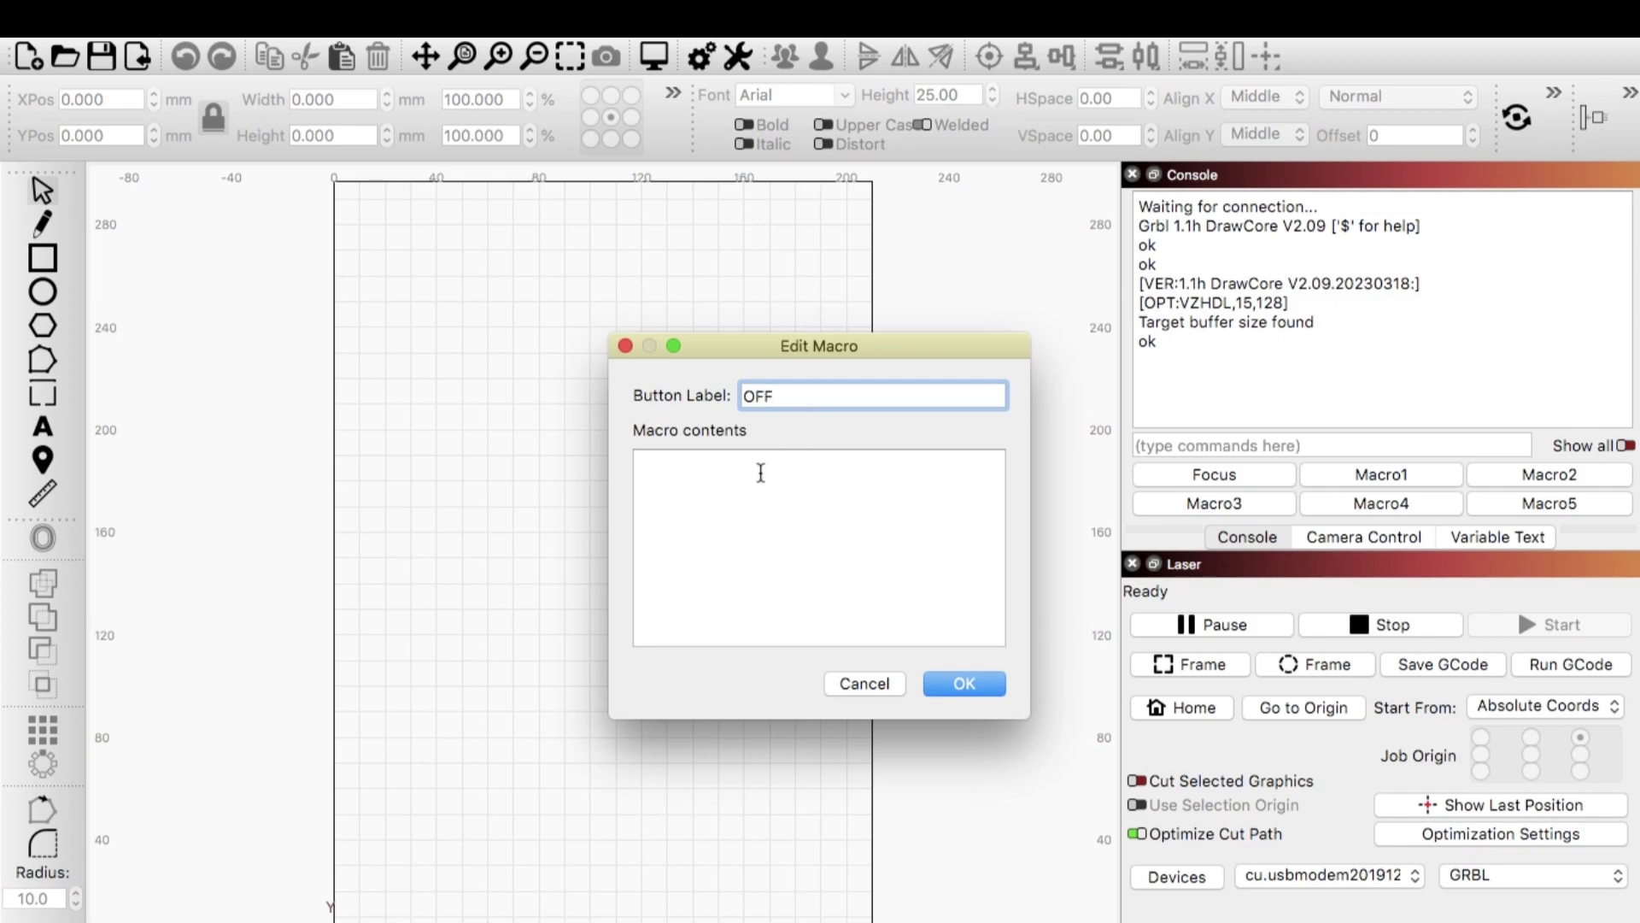
type("M5")
key("BackSpace")
key("BackSpace")
left_click(694, 504)
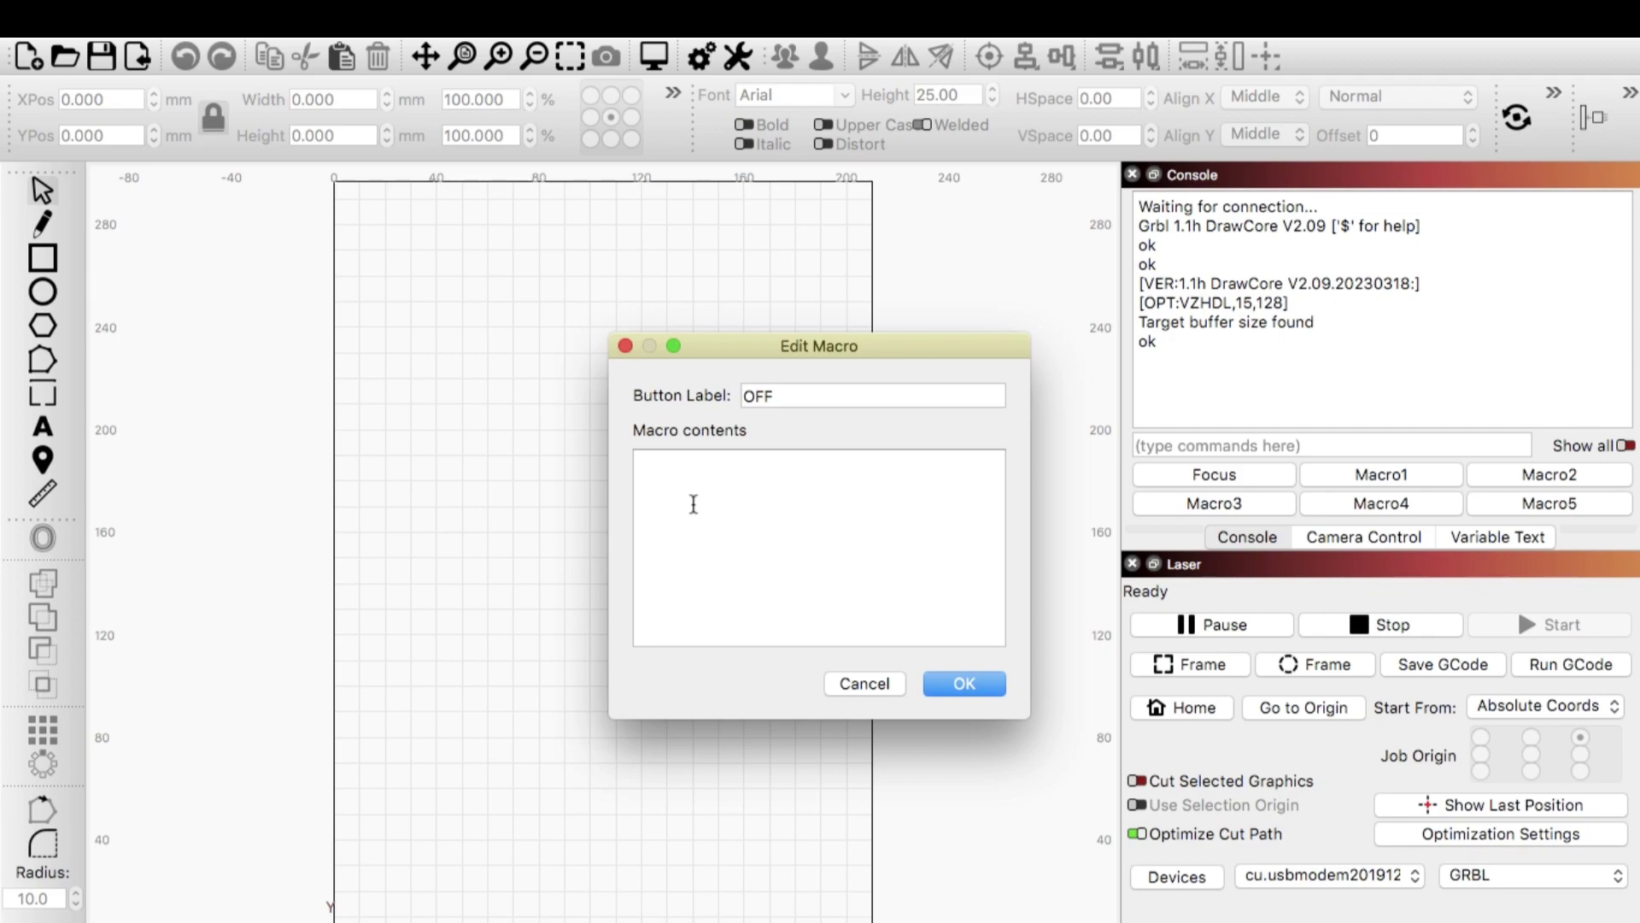
type("M5")
left_click(974, 685)
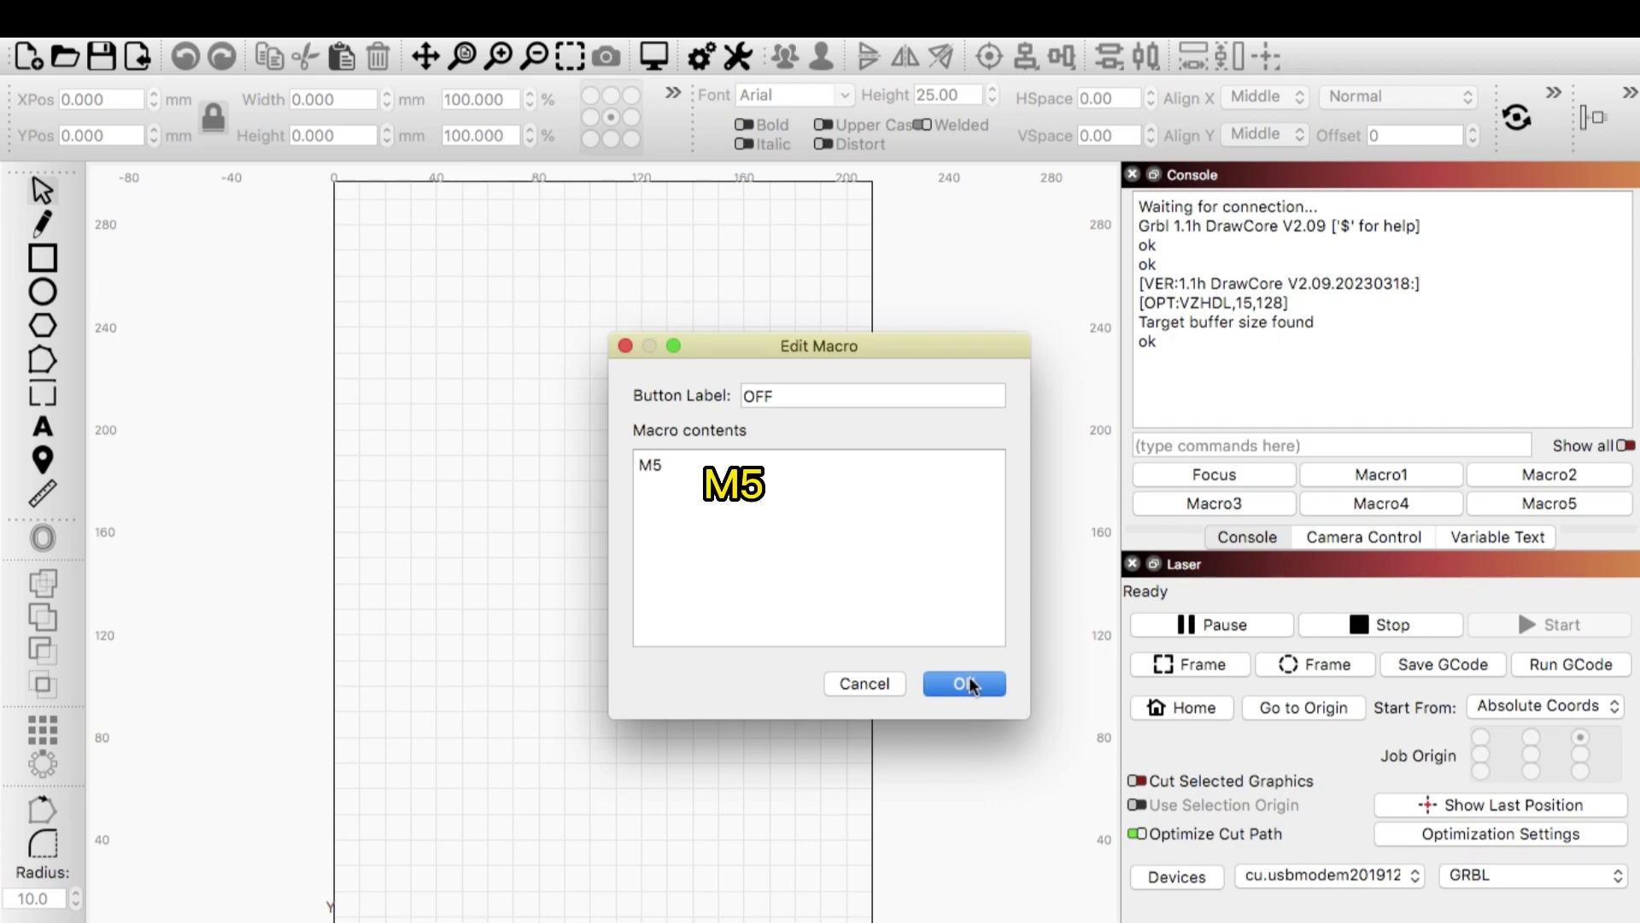
Step: Relabel Macro2 as ON before entering its commands
right_click(1531, 478)
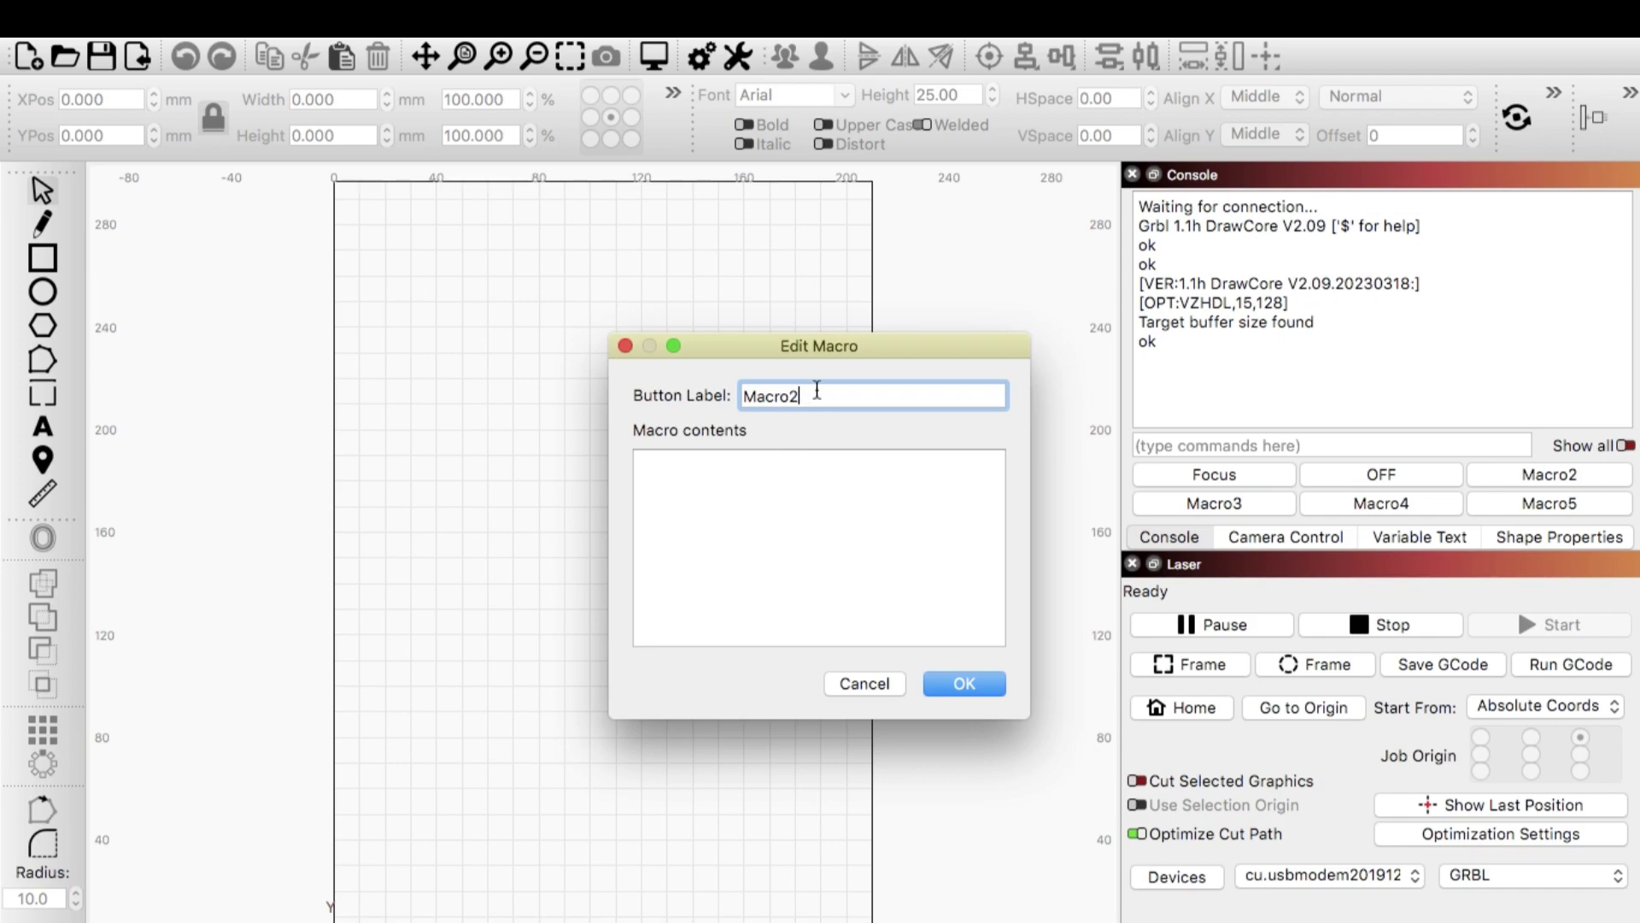
key("BackSpace")
key("BackSpace")
key("BackSpace")
key("BackSpace")
key("BackSpace")
key("BackSpace")
type("O")
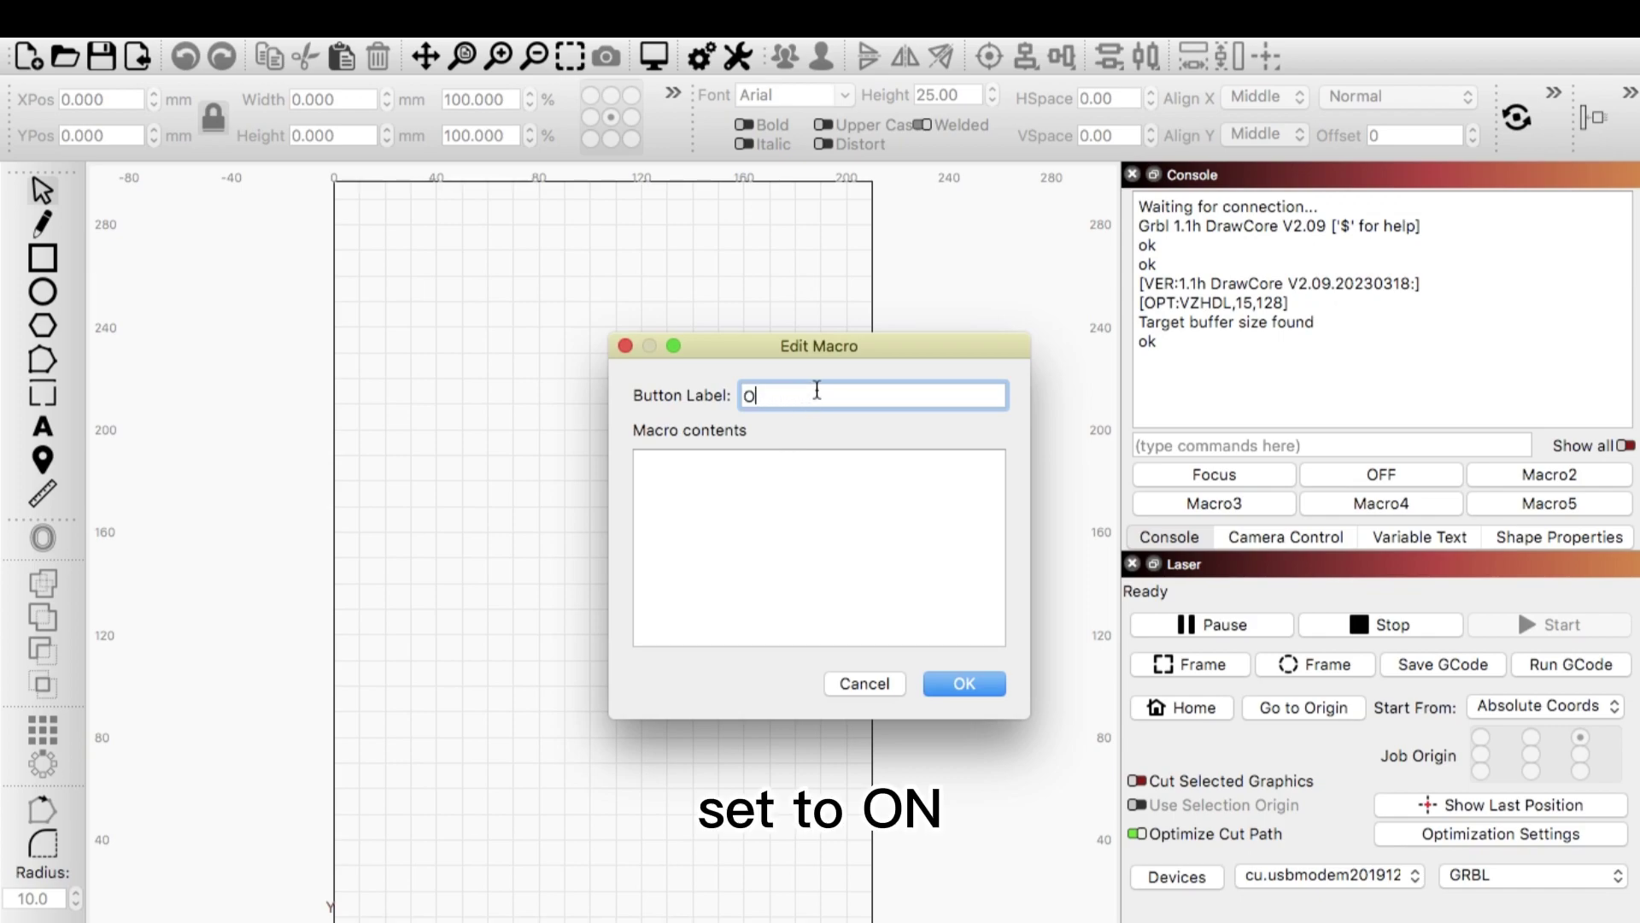
type("N")
left_click(755, 476)
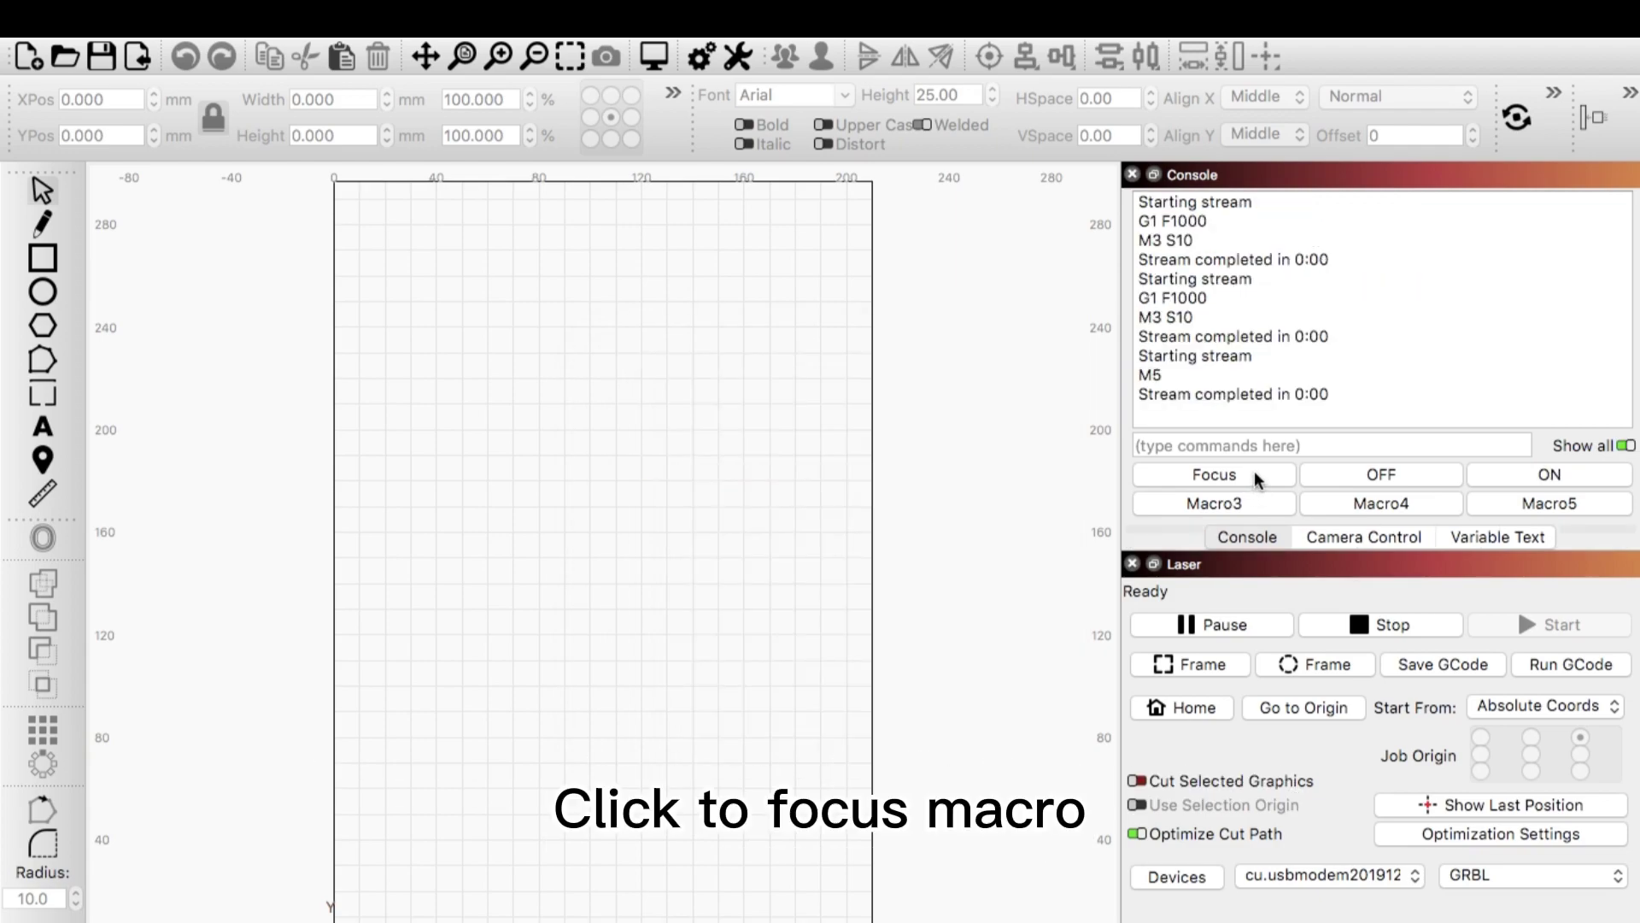
Step: Test the Focus macro, then raise its power from M3 S10 to S20
left_click(1255, 477)
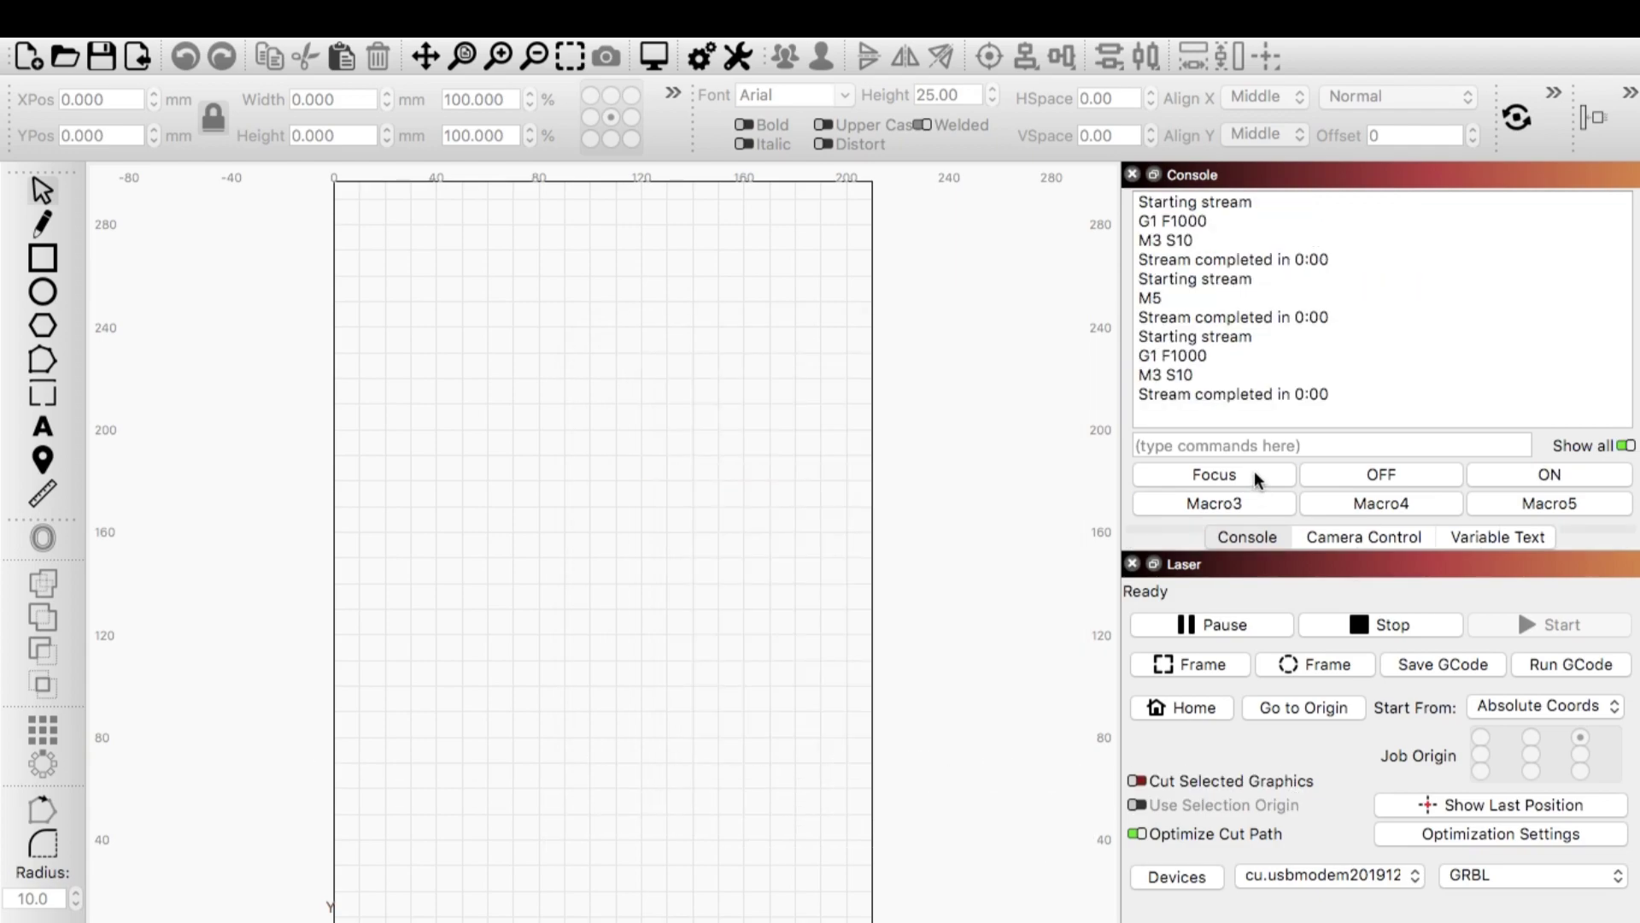
right_click(1256, 477)
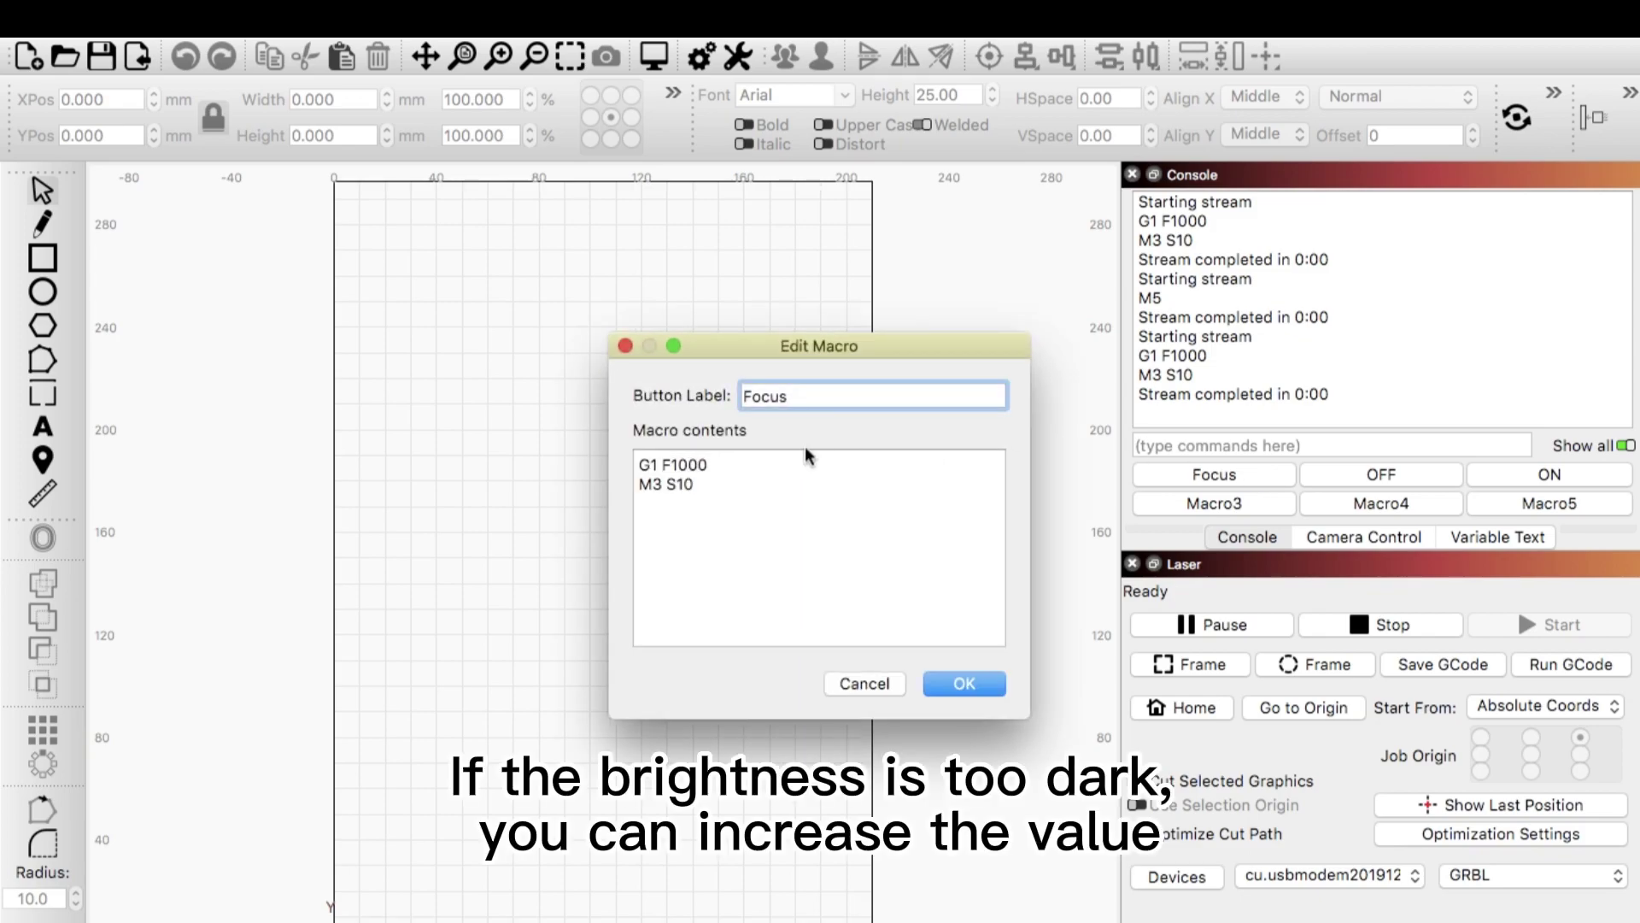
left_click(705, 491)
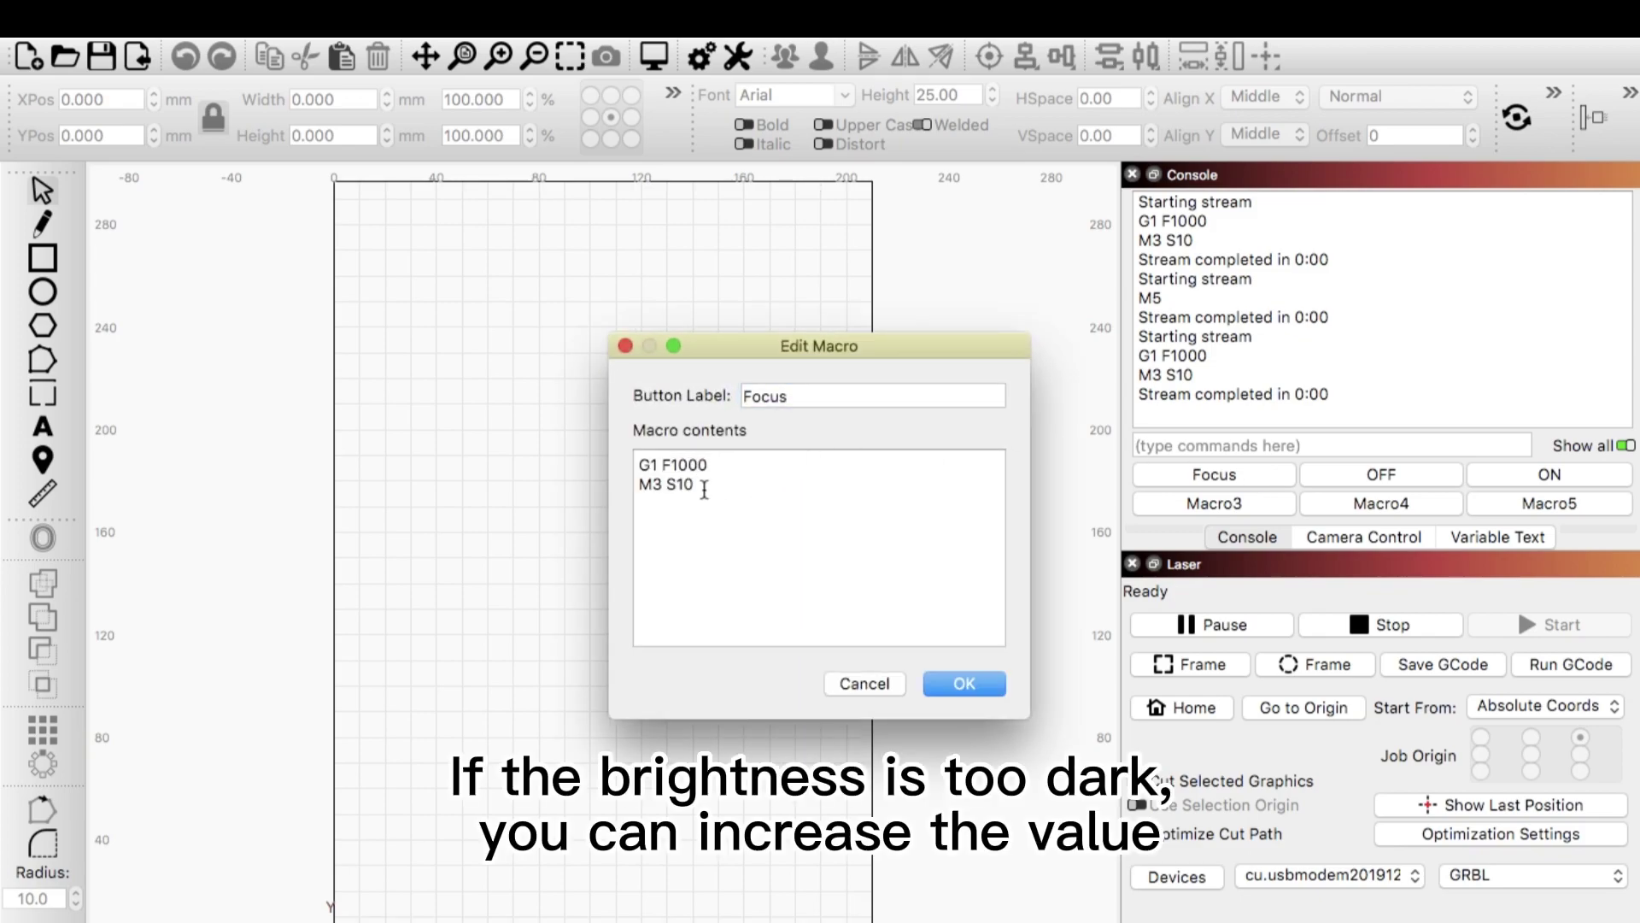
key("BackSpace")
type("200")
left_click(964, 685)
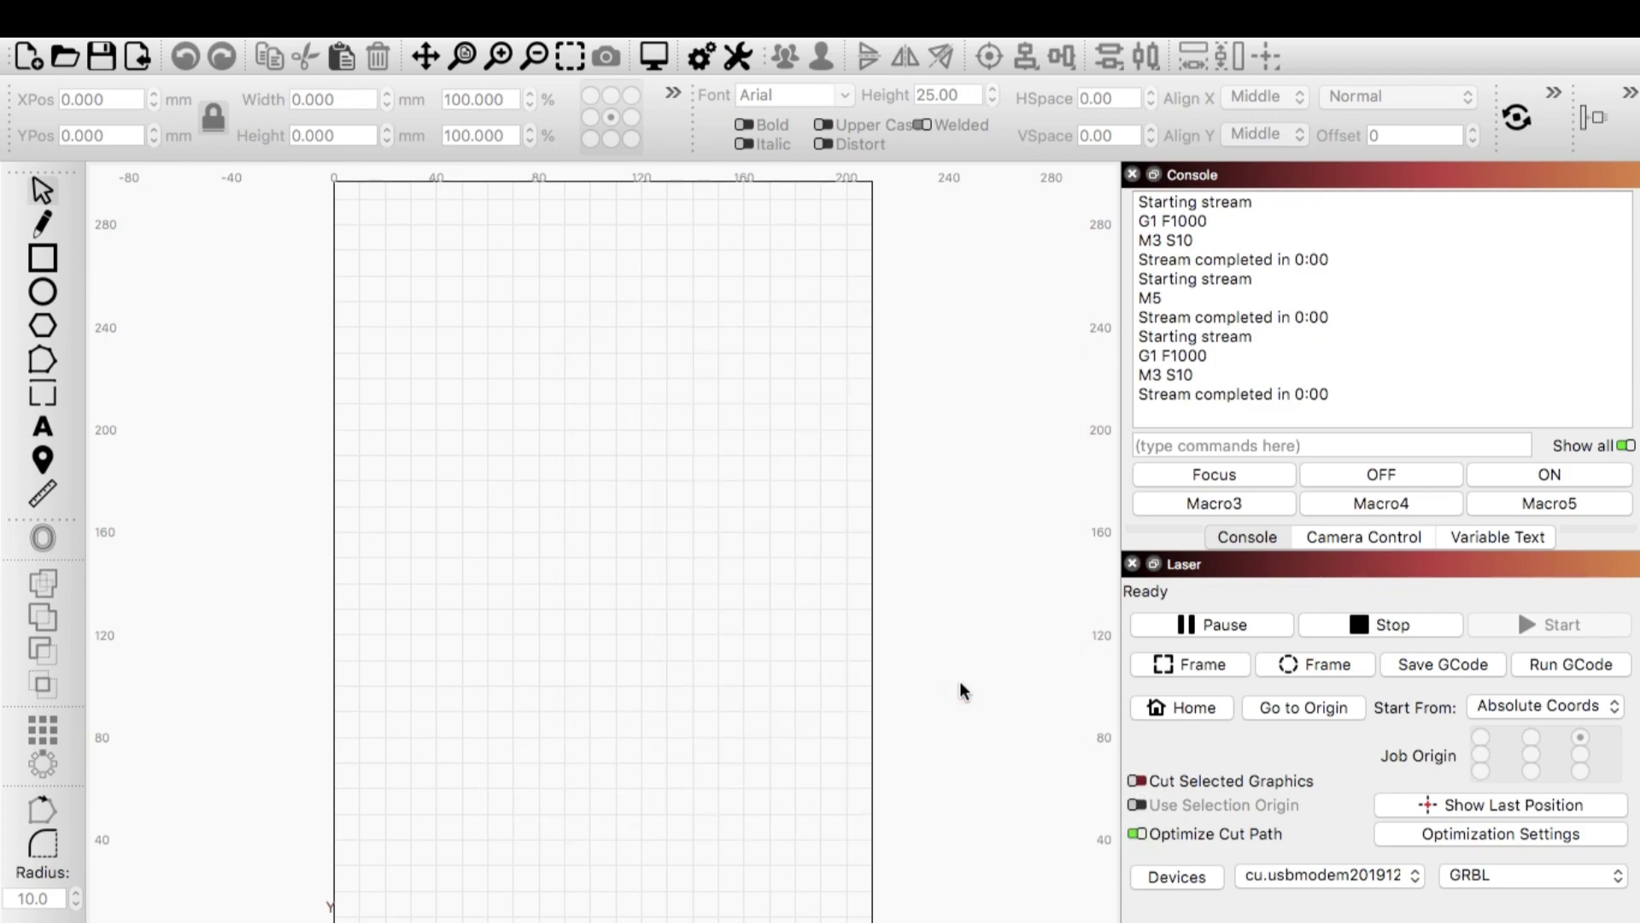
Step: Run the updated Focus macro twice, then minimize LightBurn to the desktop
left_click(1222, 480)
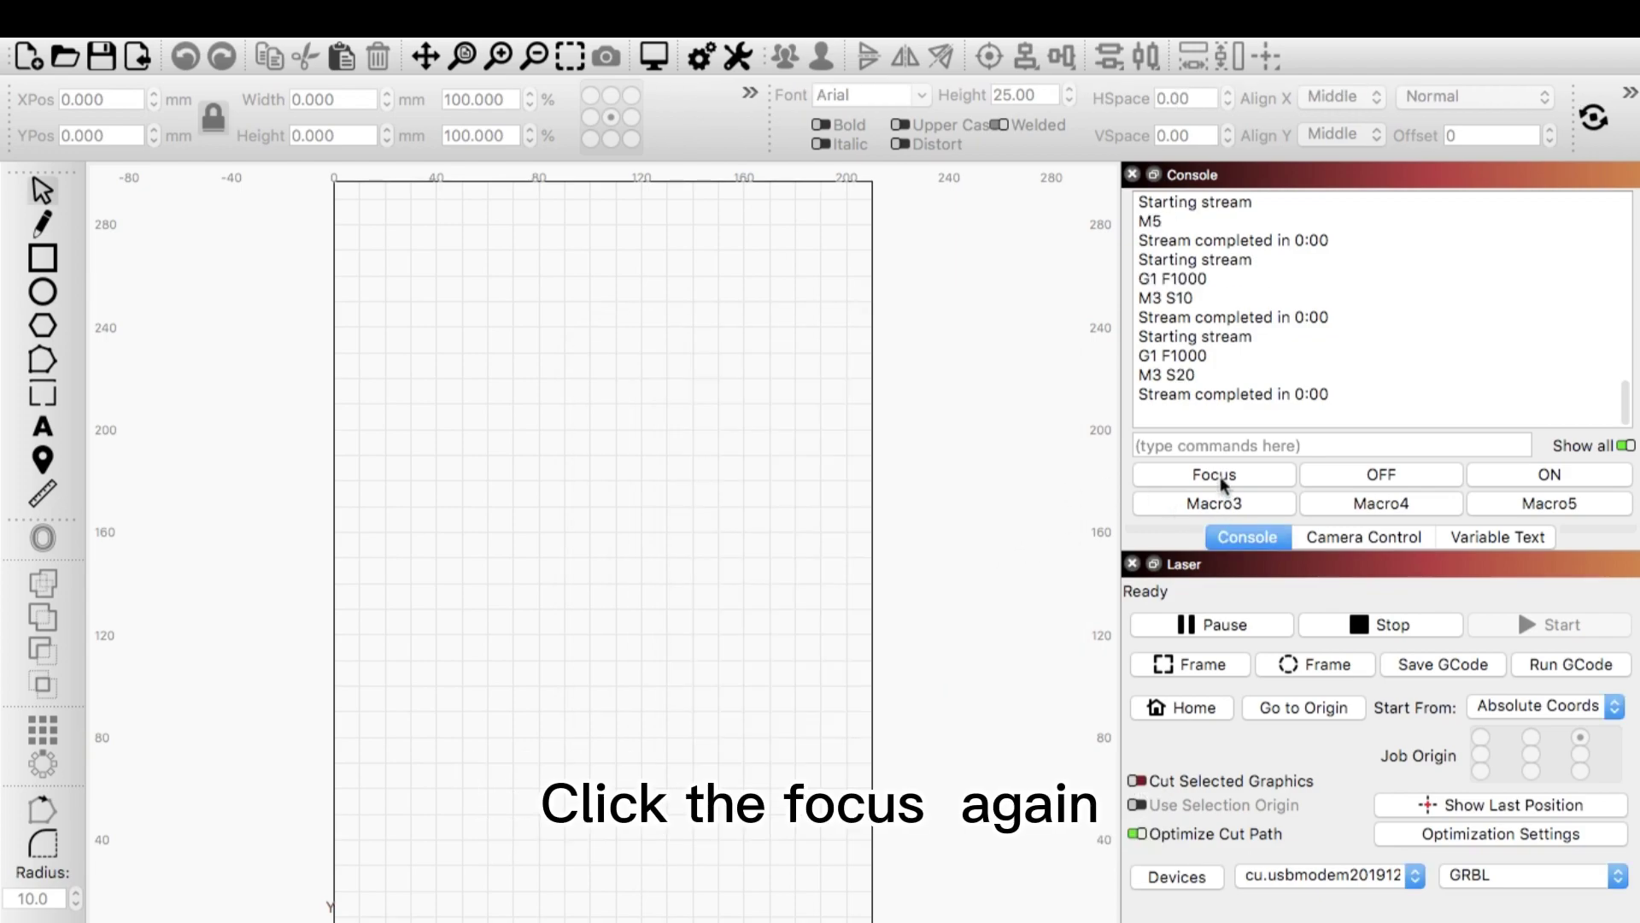
left_click(1222, 480)
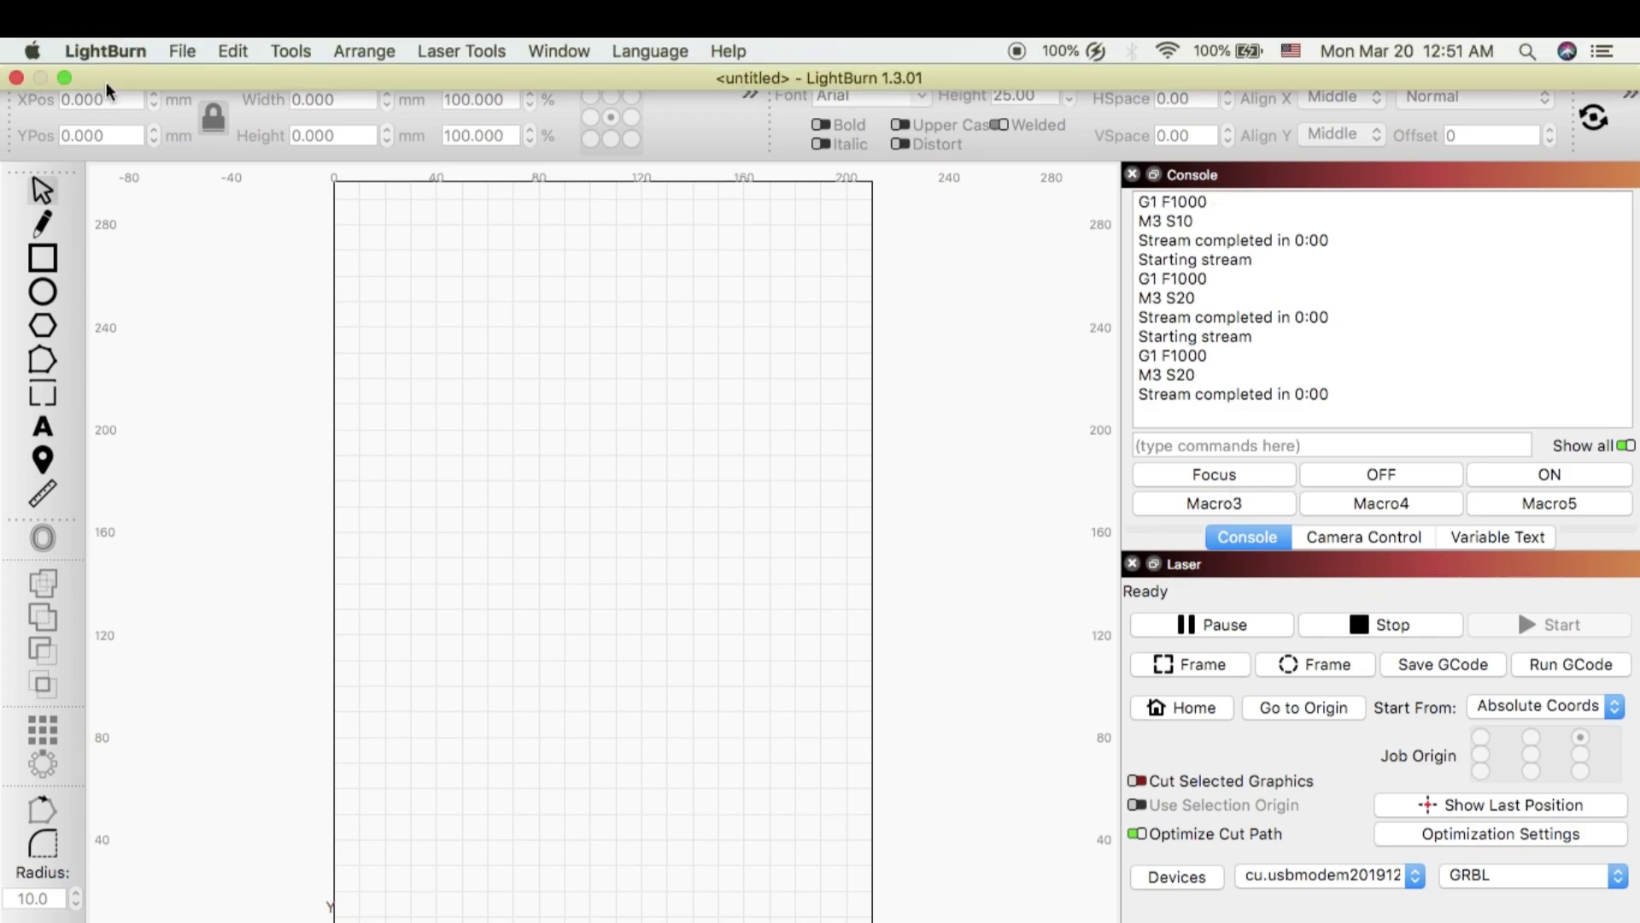
left_click(64, 78)
left_click(43, 85)
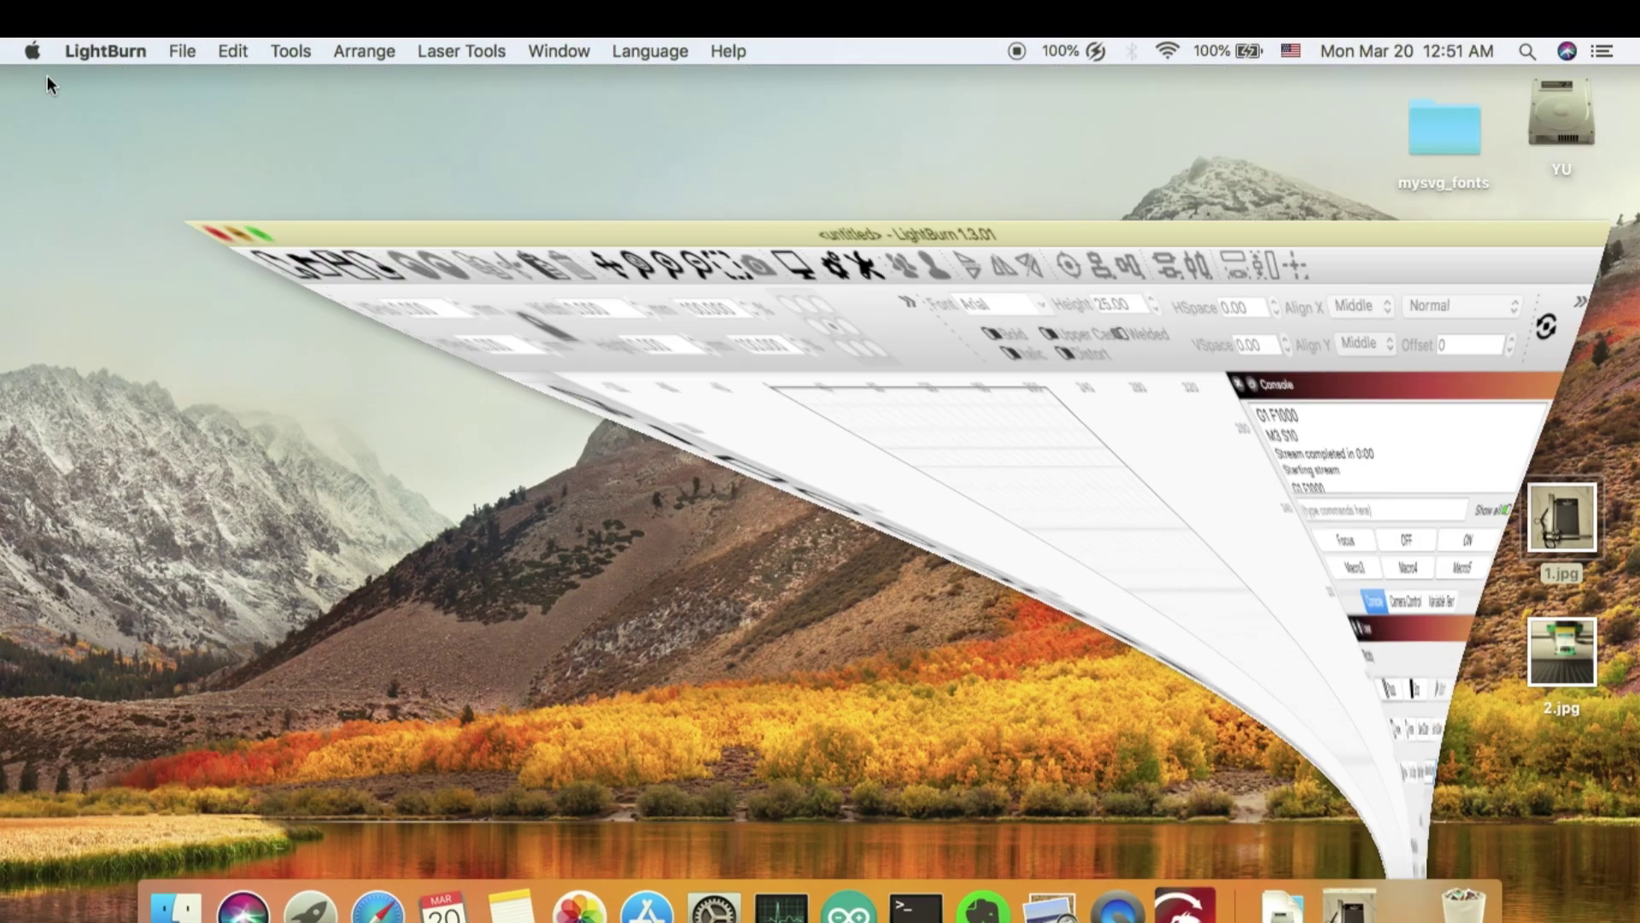
Step: Open the desktop picture 2.jpg in Preview
left_click(1574, 658)
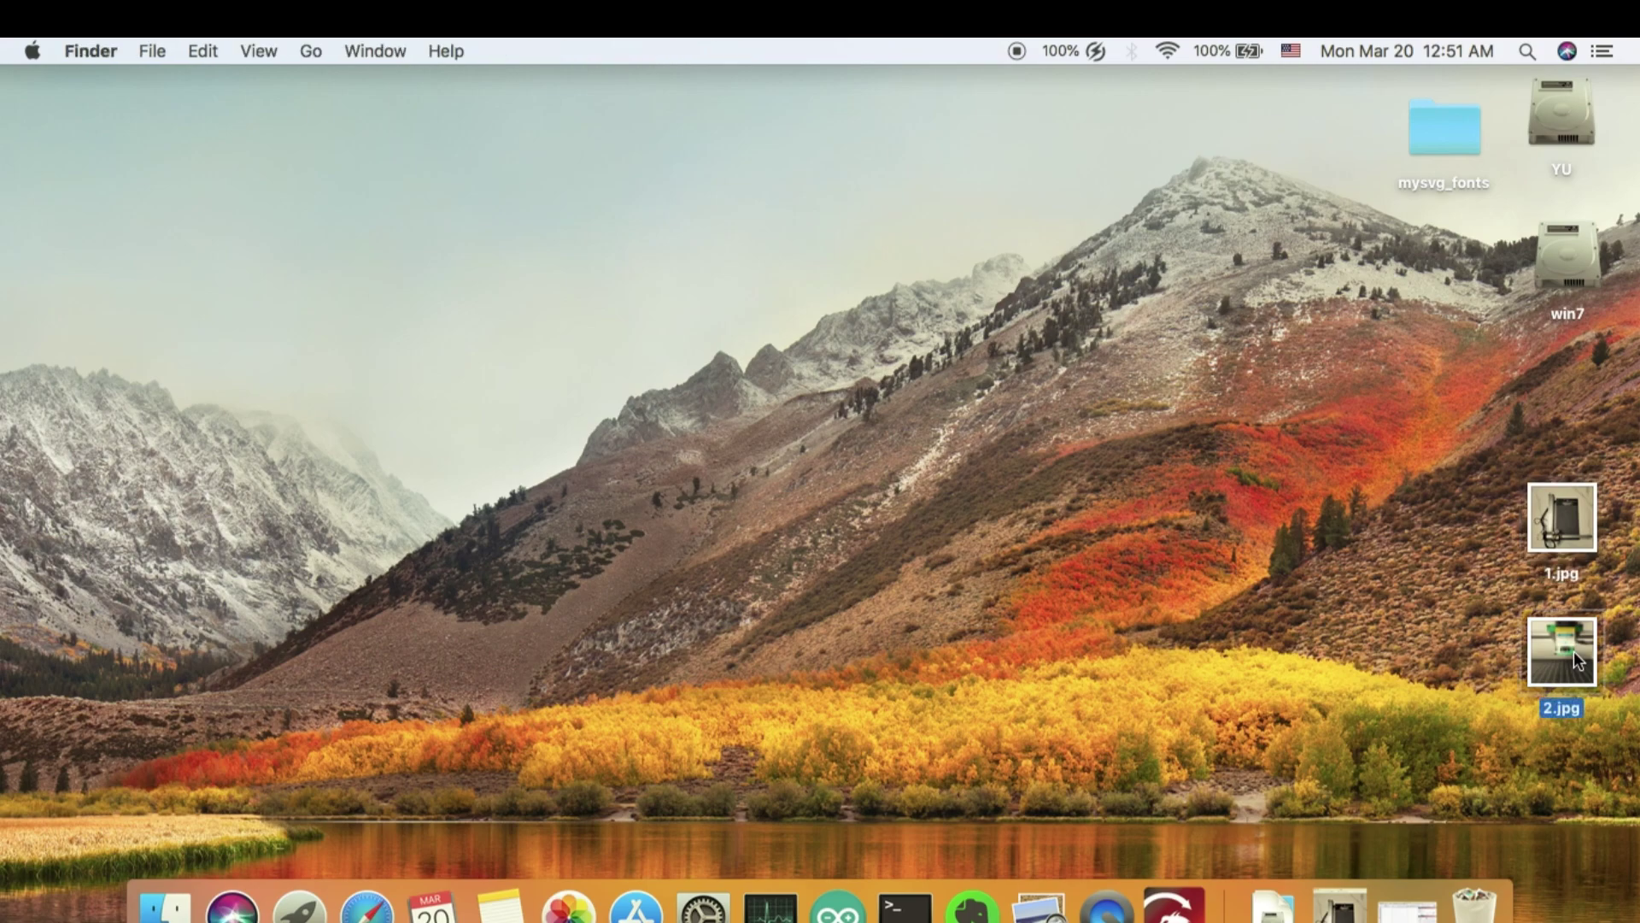
double_click(1574, 651)
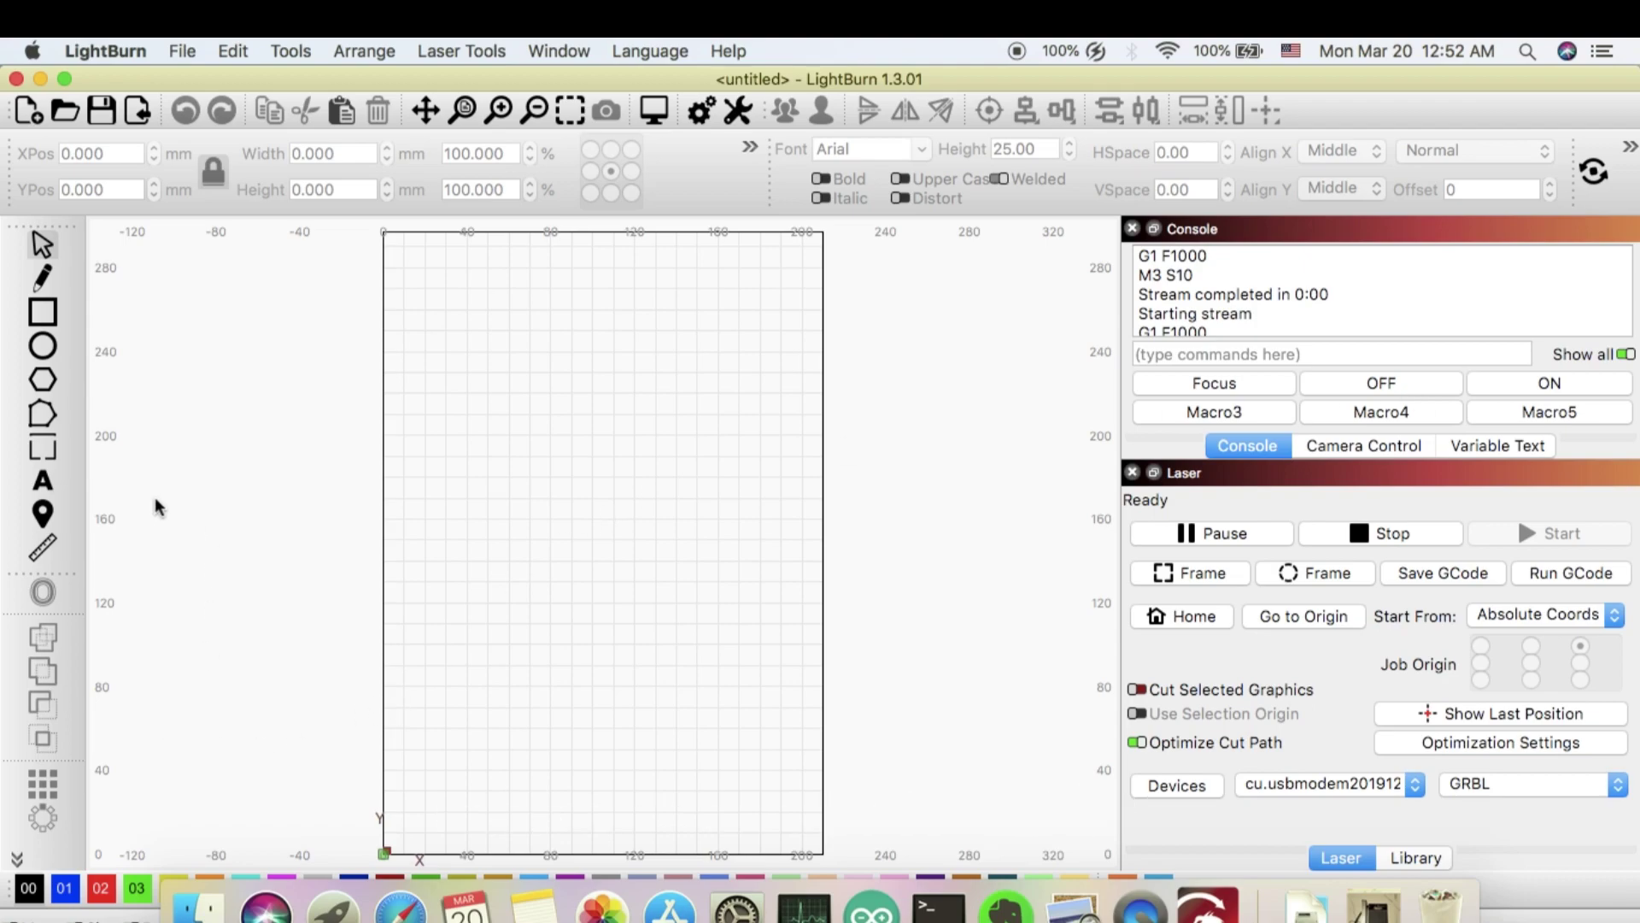
Step: Draw a 52 × 29 mm rectangle at X 41, Y 23.5 mm and restore the Cuts / Layers panel
left_click(45, 317)
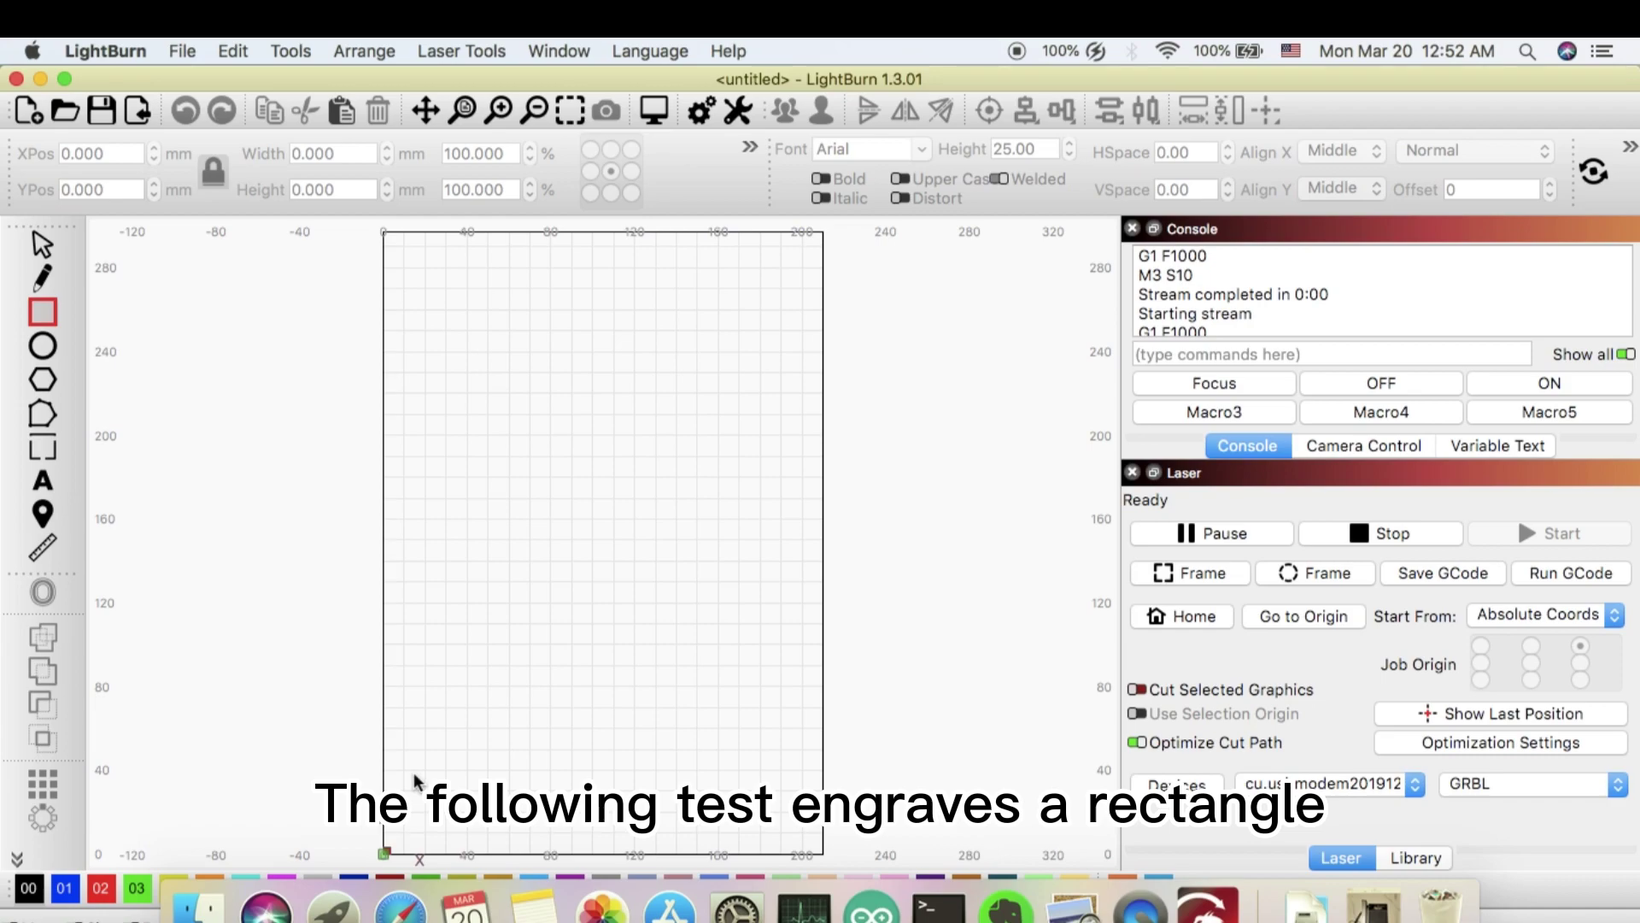
left_click_drag(414, 774, 523, 835)
left_click(559, 50)
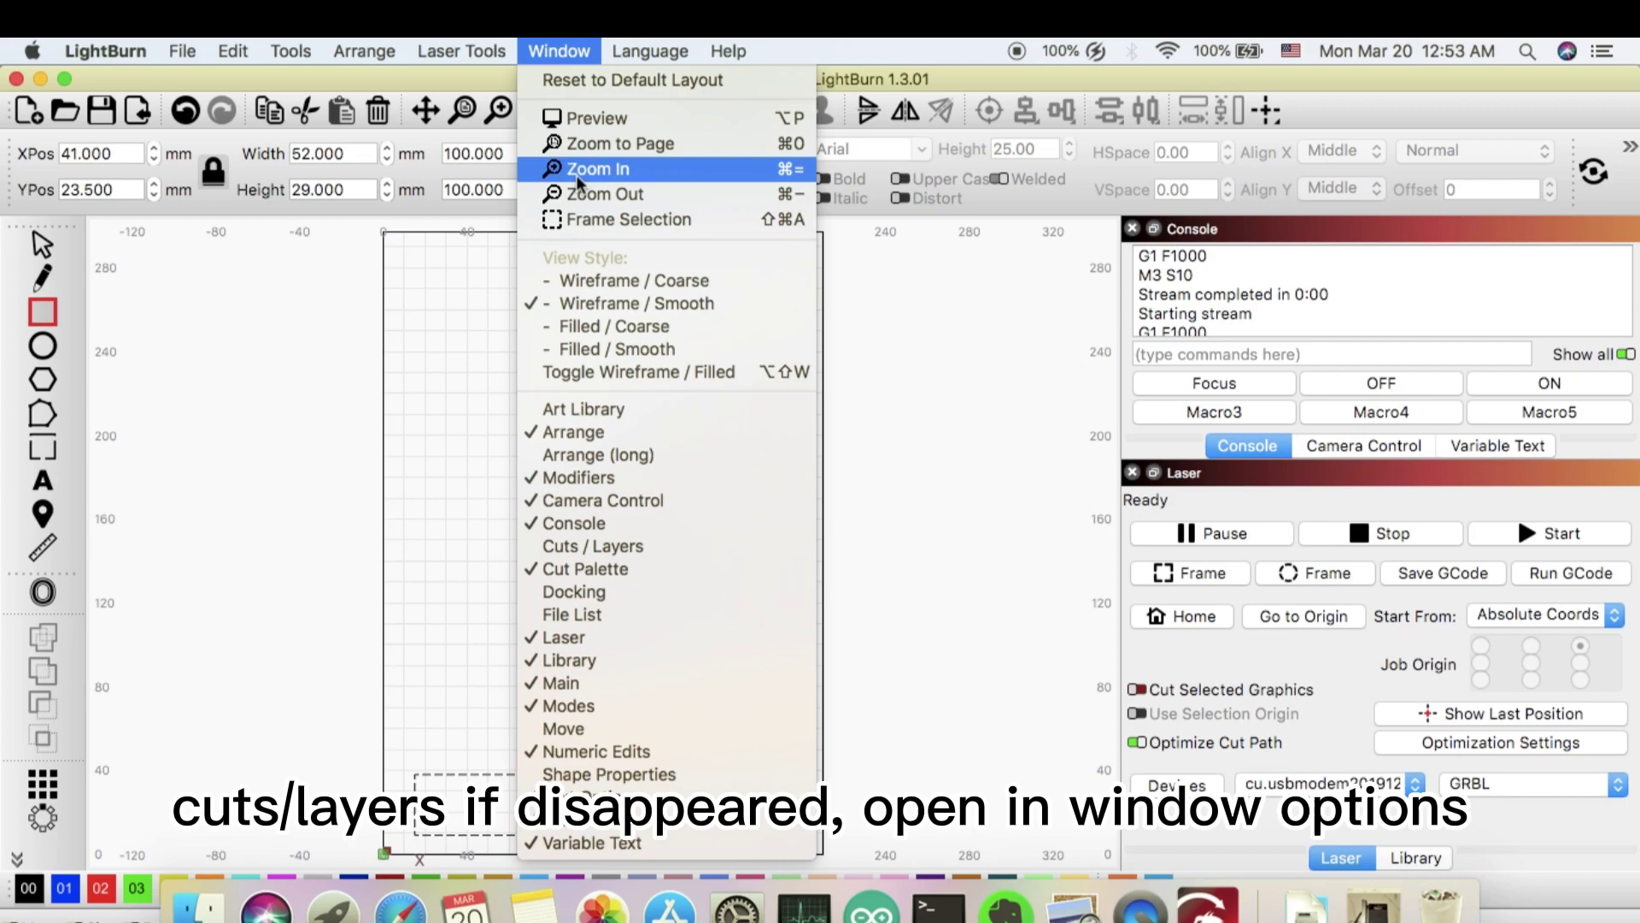
left_click(589, 546)
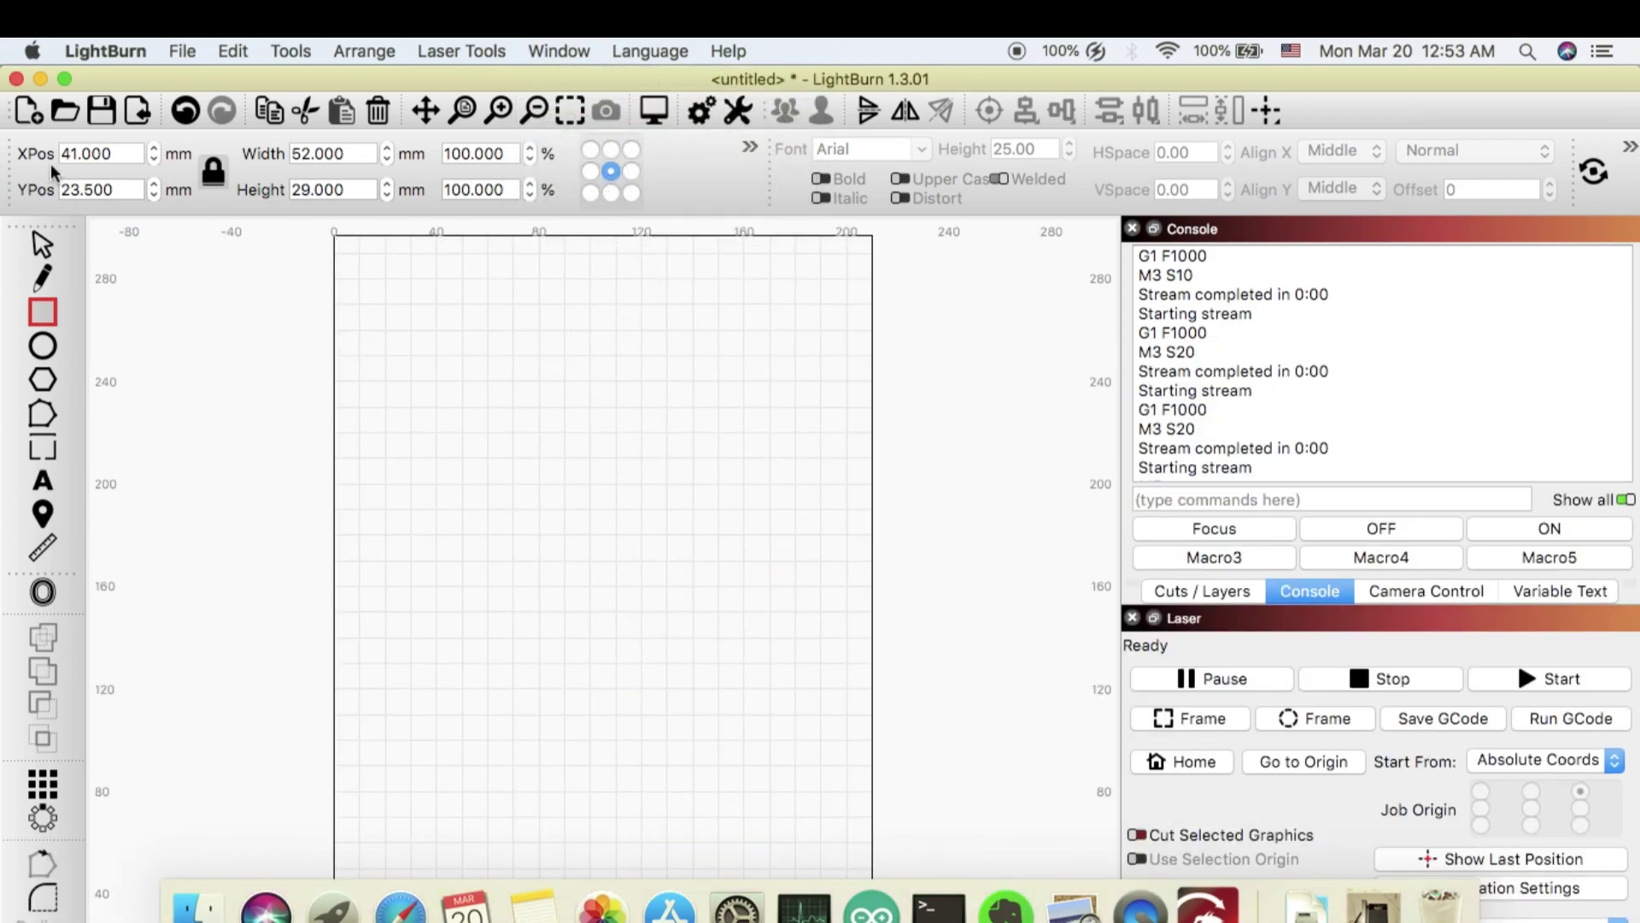
left_click(64, 76)
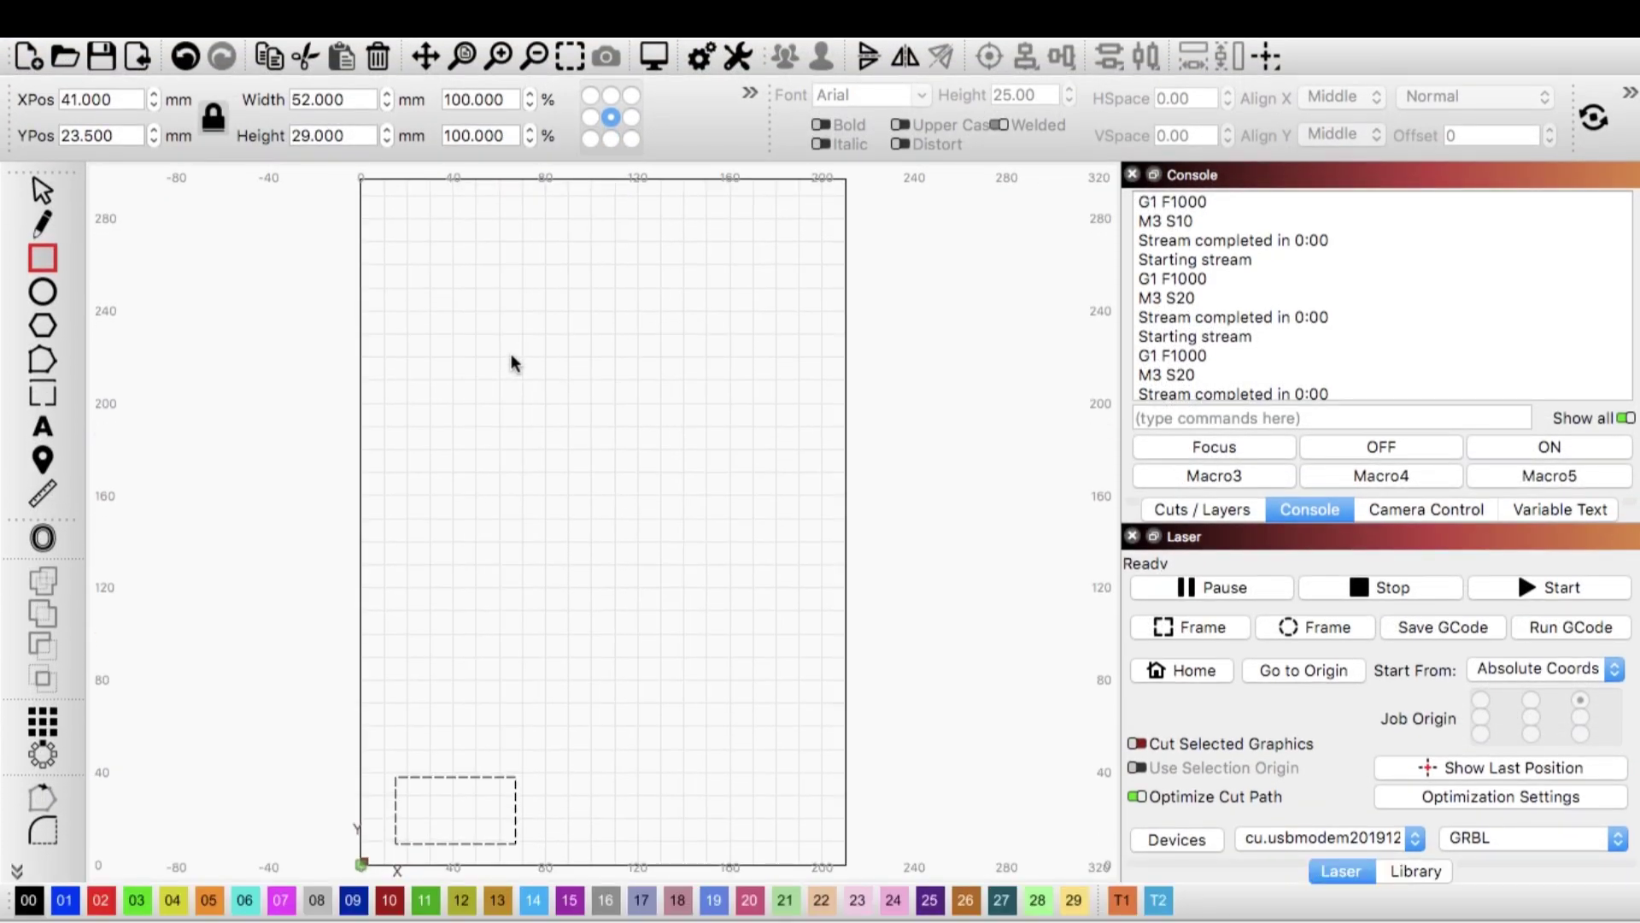
Step: Set layer C00 to 10 mm/s speed and 100% maximum power
left_click(1197, 509)
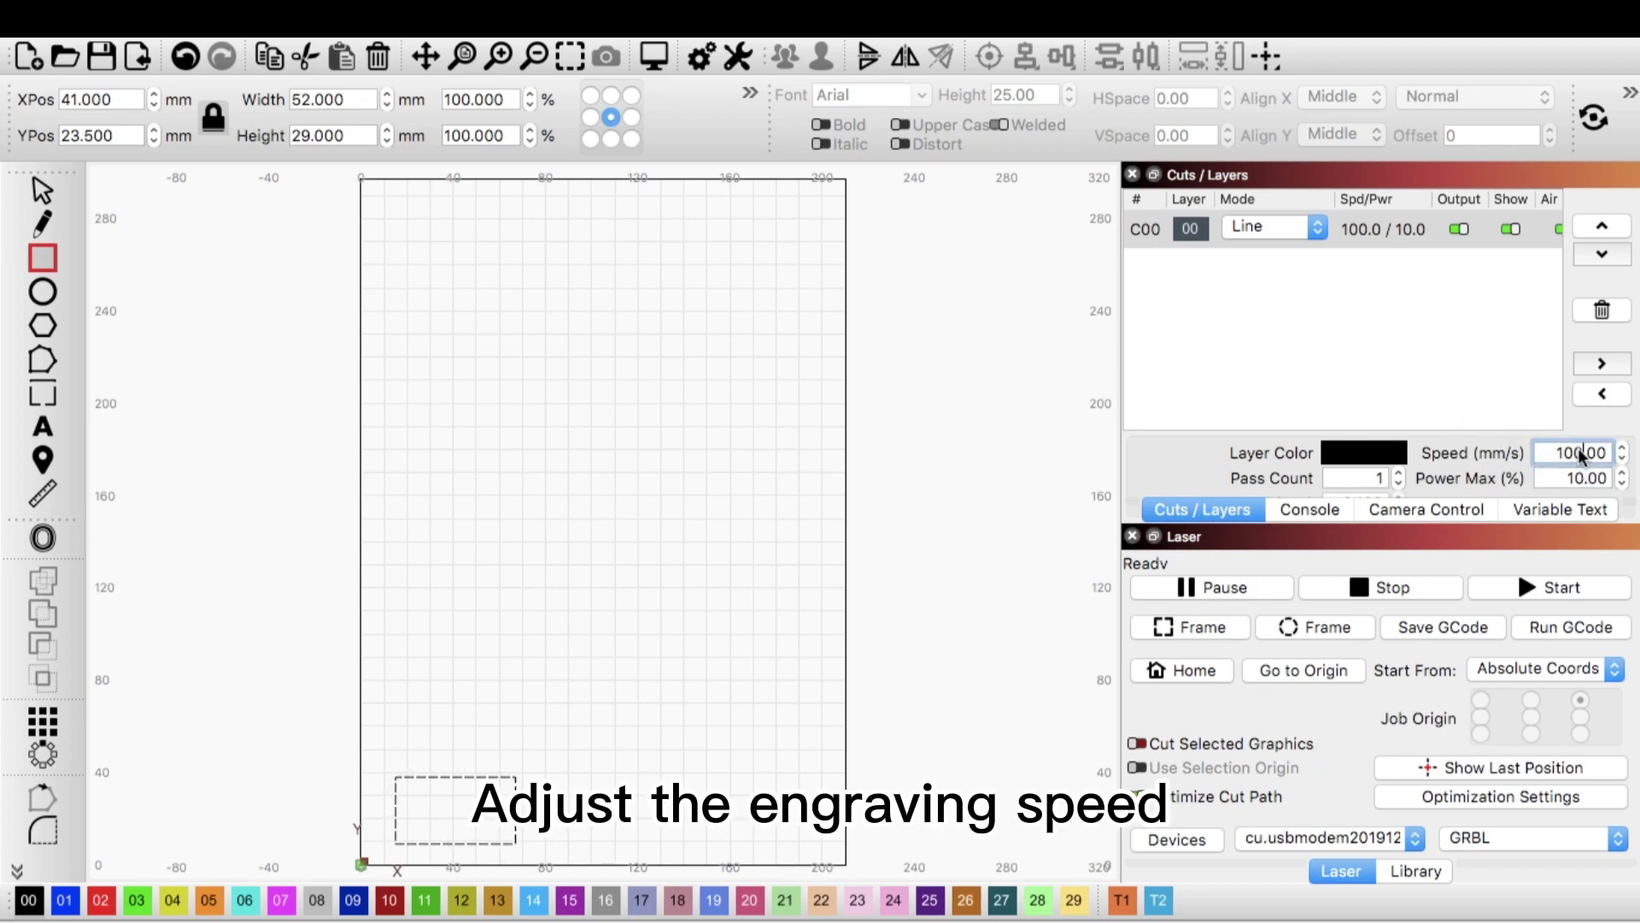
key("BackSpace")
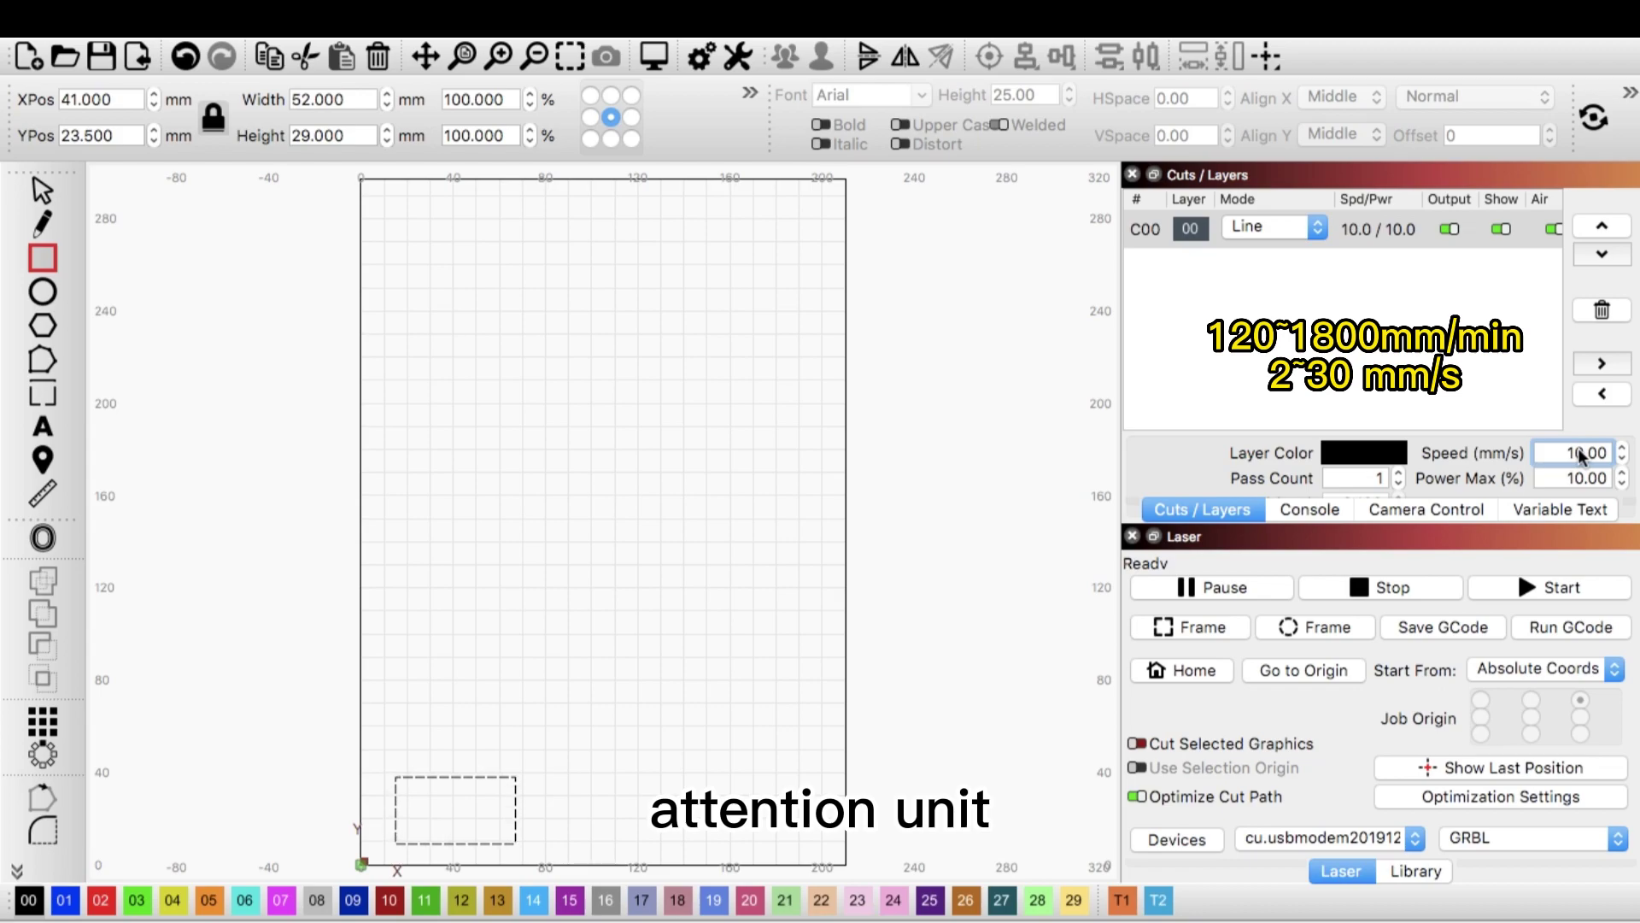
key("BackSpace")
key("BackSpace")
type("2")
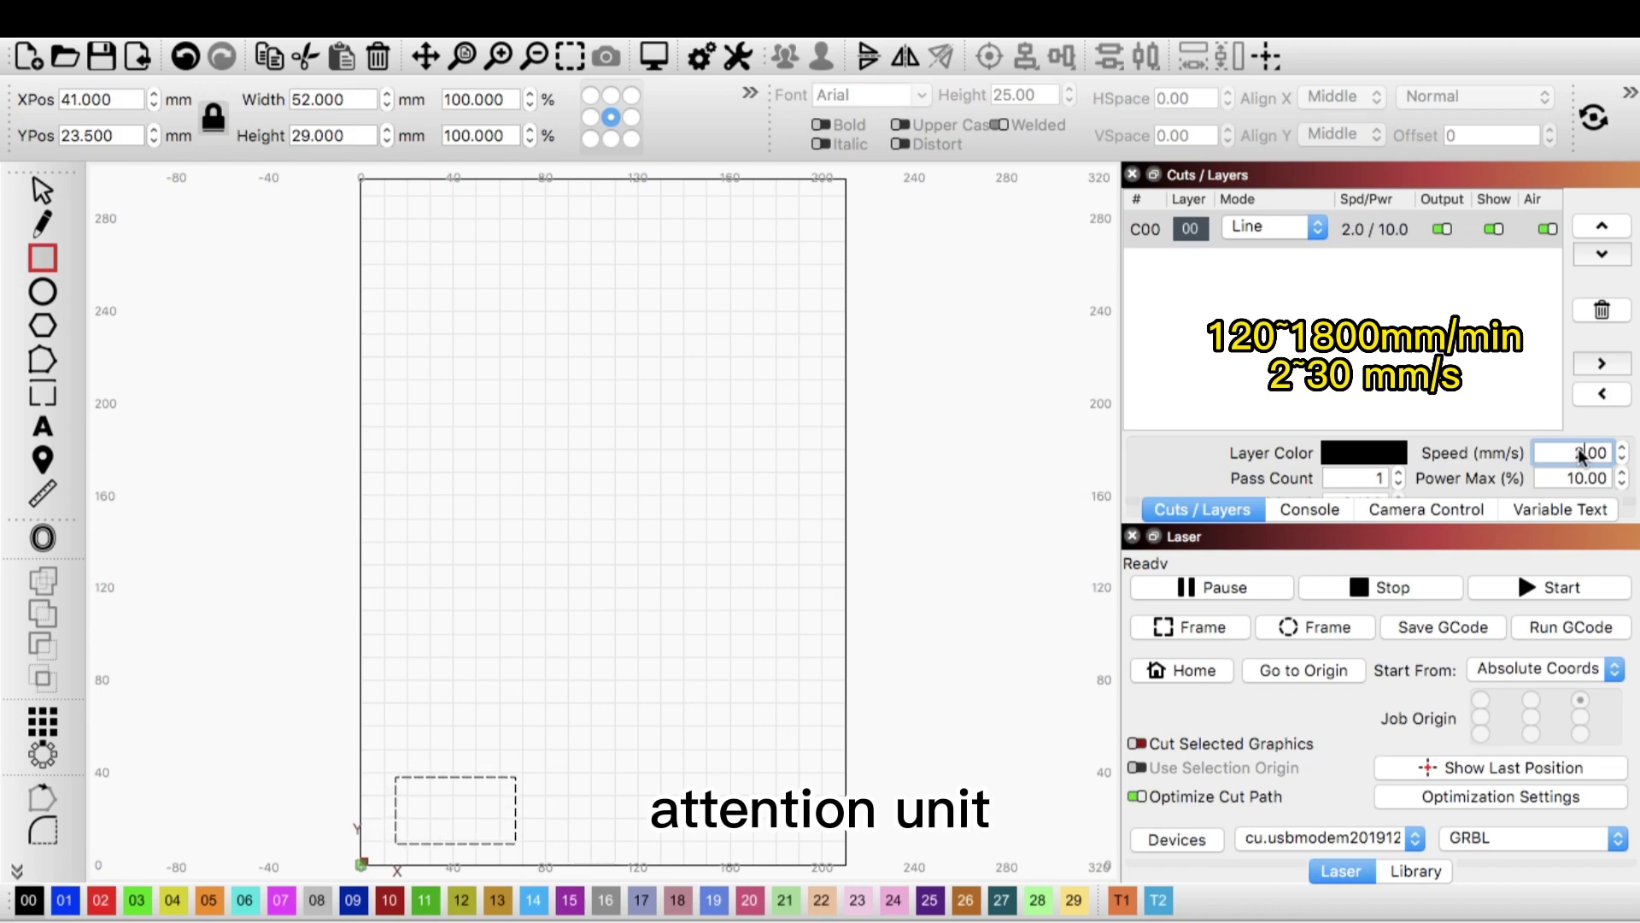
key("BackSpace")
type("1")
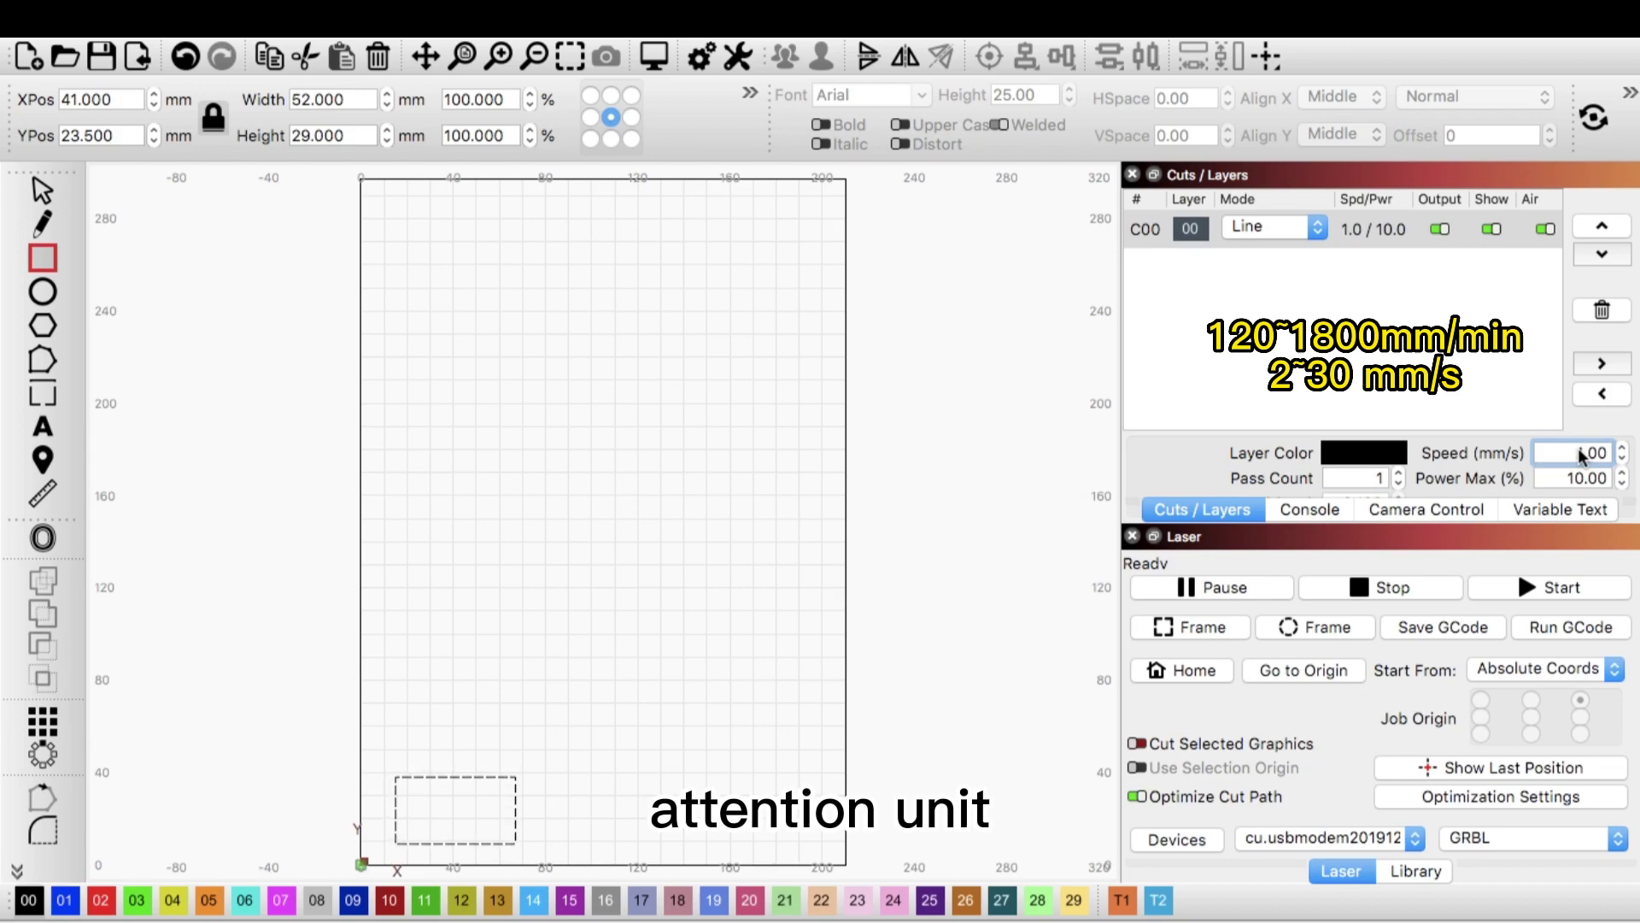
type("0")
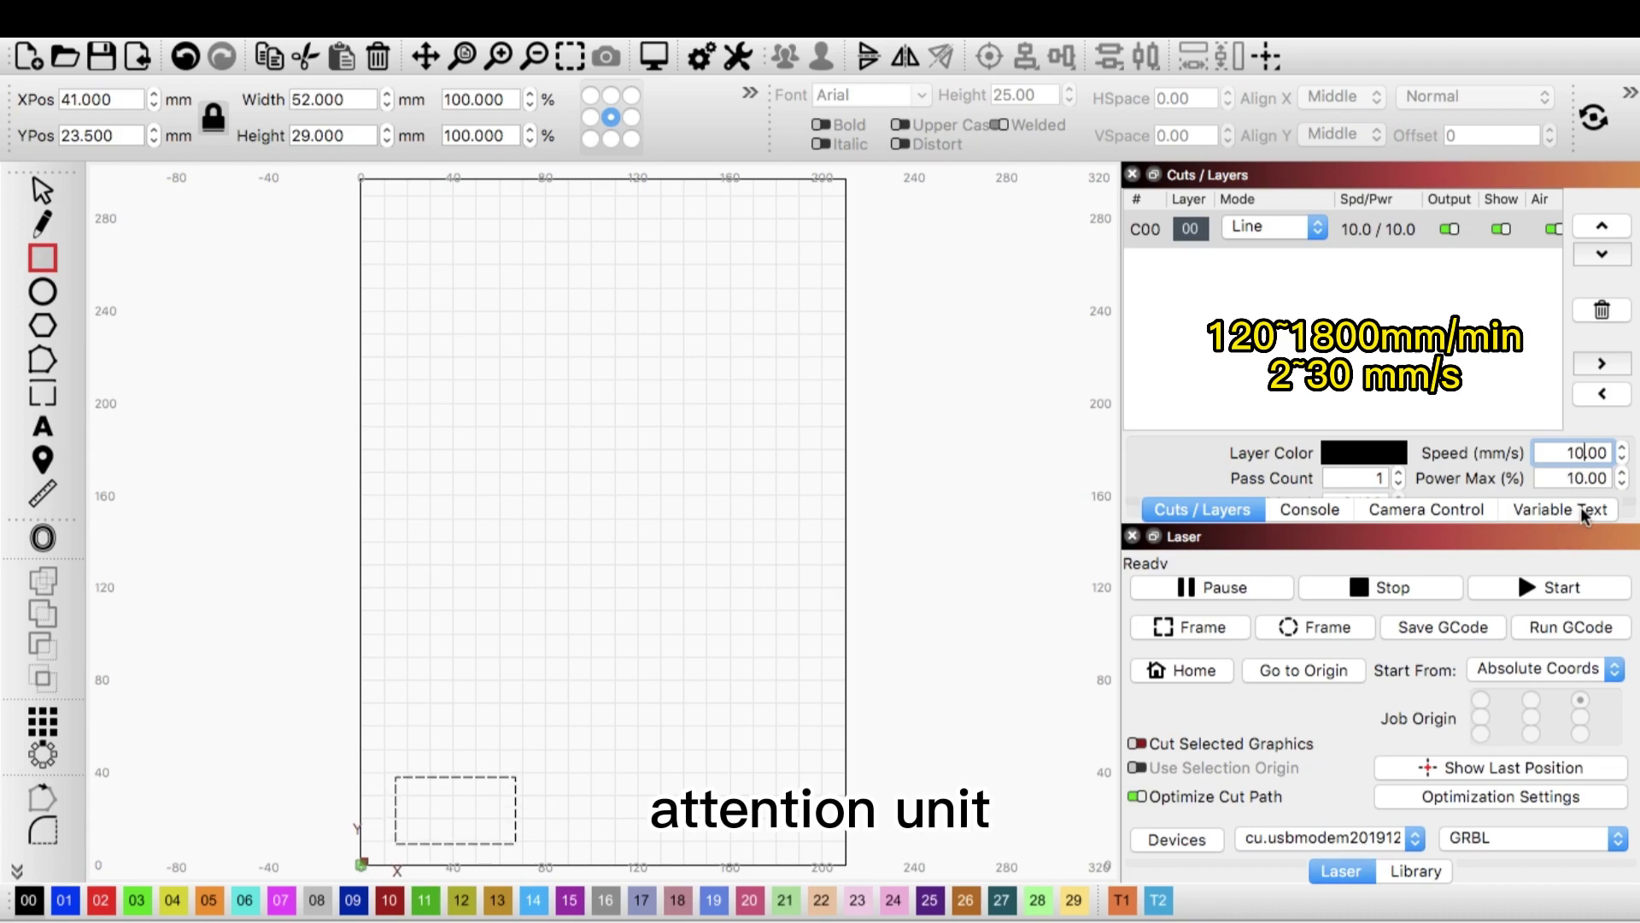
left_click(1582, 476)
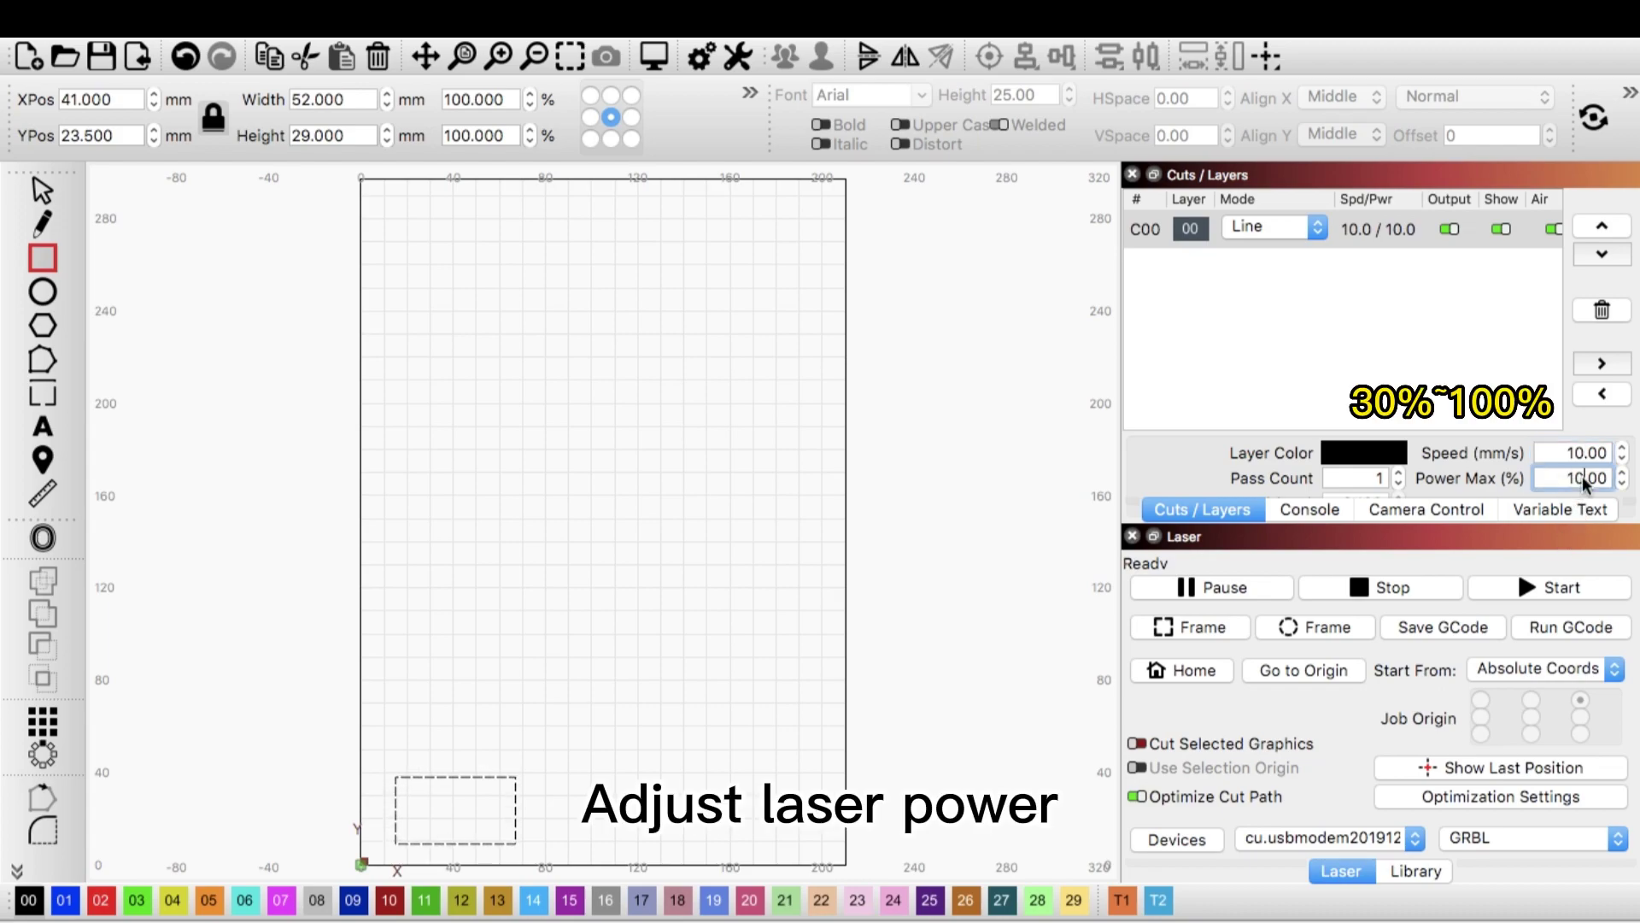
type("0")
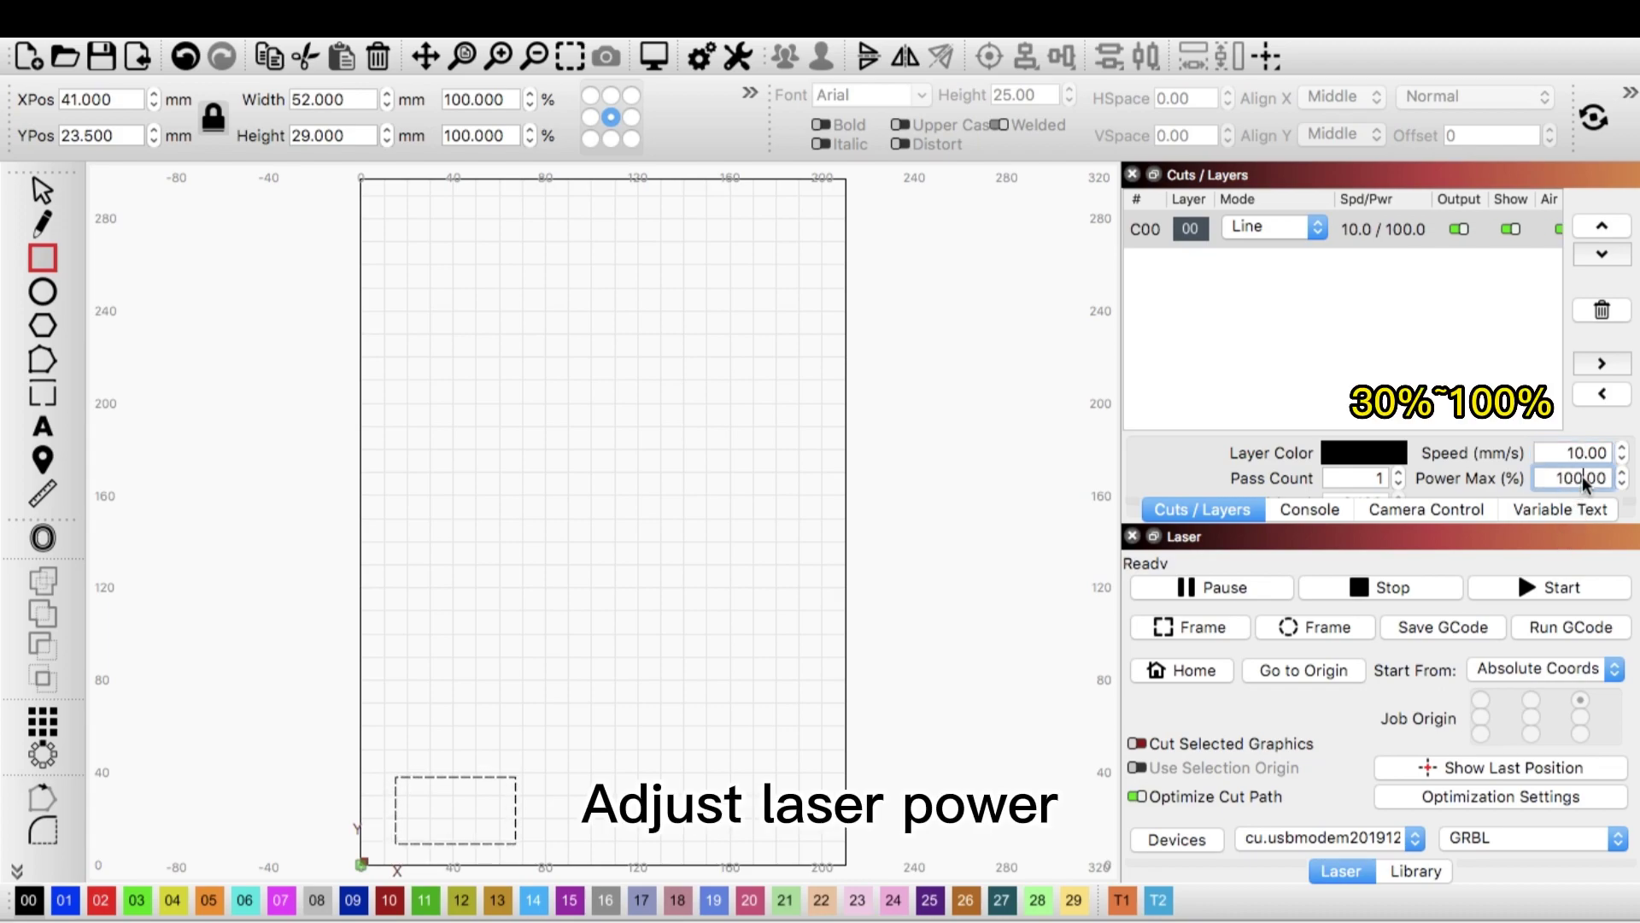
Step: Start the engraving job for the test rectangle and let it run, about 0:16
left_click(1538, 588)
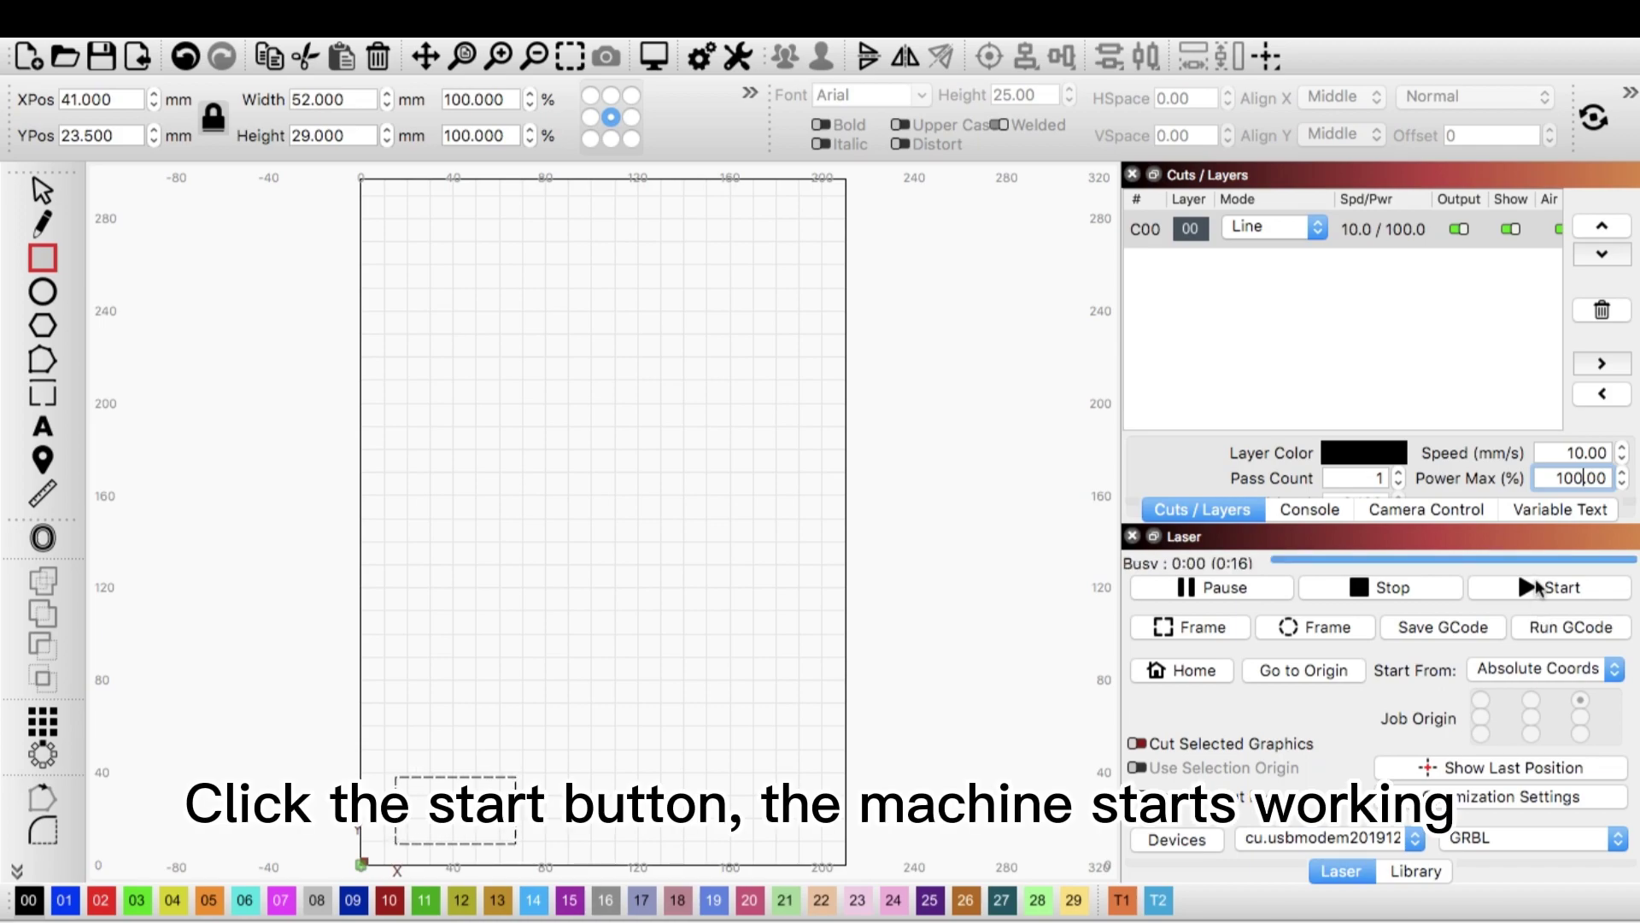